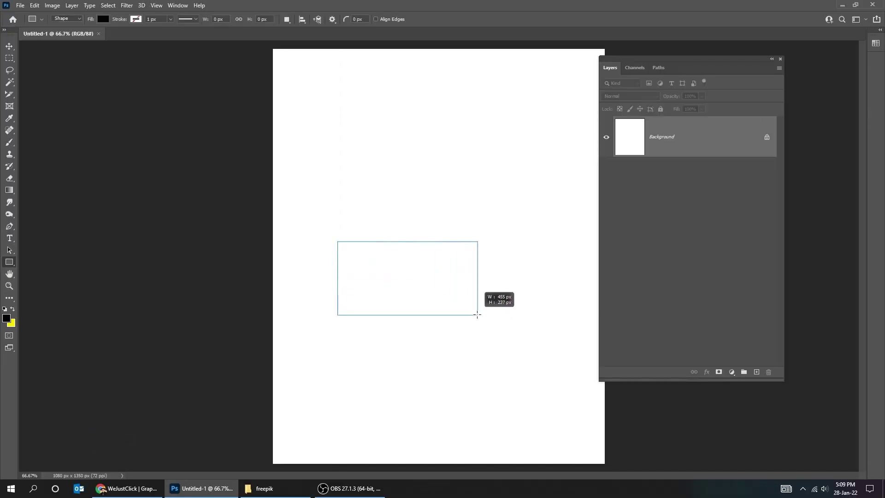
Draw a black 484 × 273 px rectangle with 57 px rounded corners and no stroke.
left_click_drag(477, 315, 487, 325)
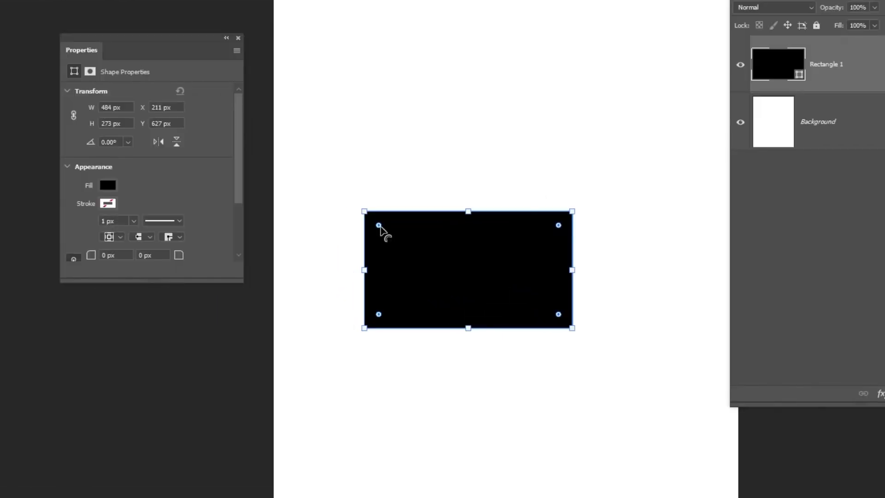
left_click_drag(378, 225, 392, 242)
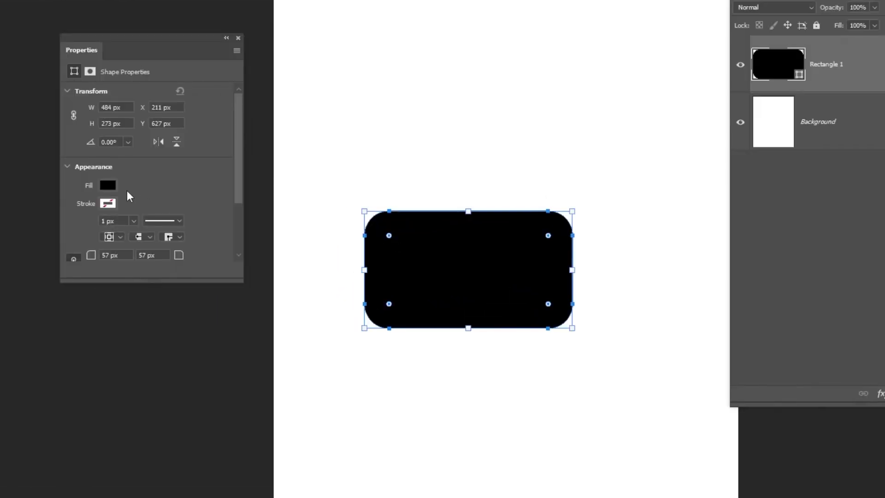
left_click(112, 185)
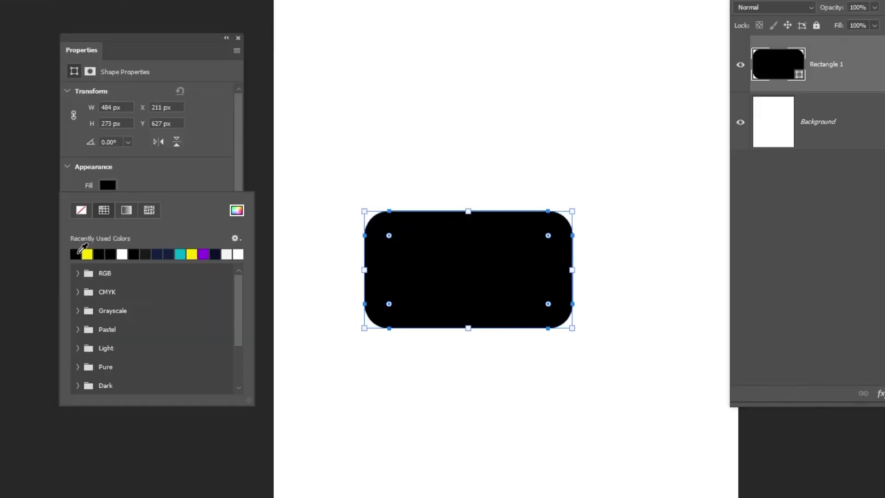
left_click(109, 185)
left_click(109, 203)
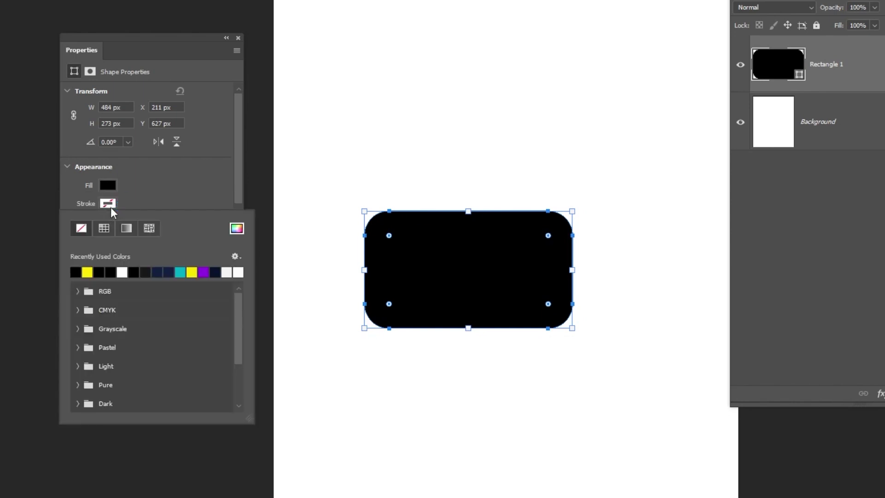
left_click(109, 204)
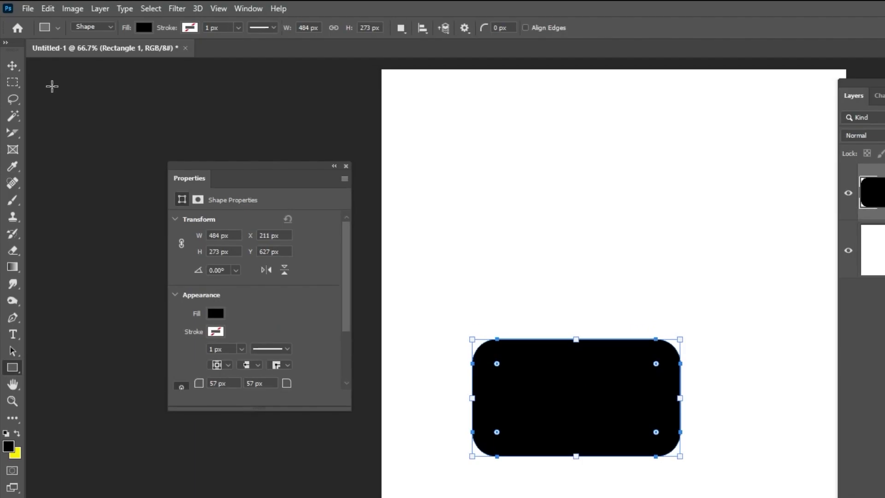
Distort the rounded rectangle so it is taller on the left and tapers right, then view at 100%.
left_click(11, 47)
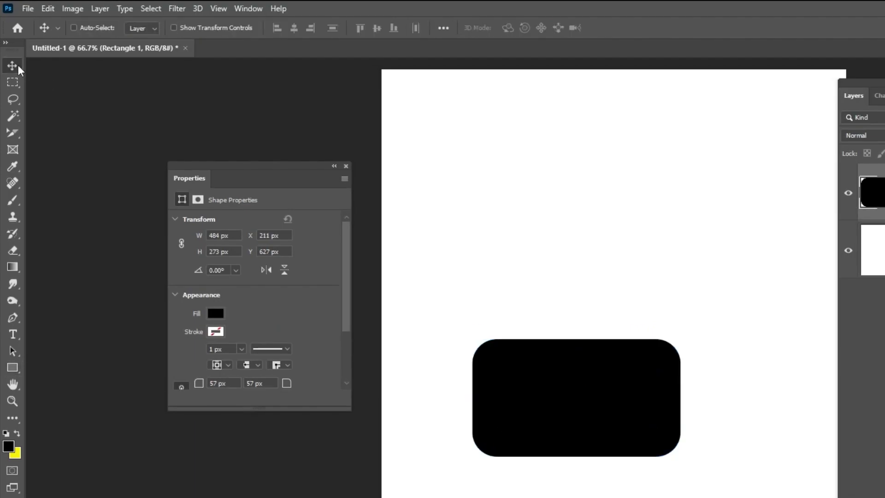
left_click(345, 166)
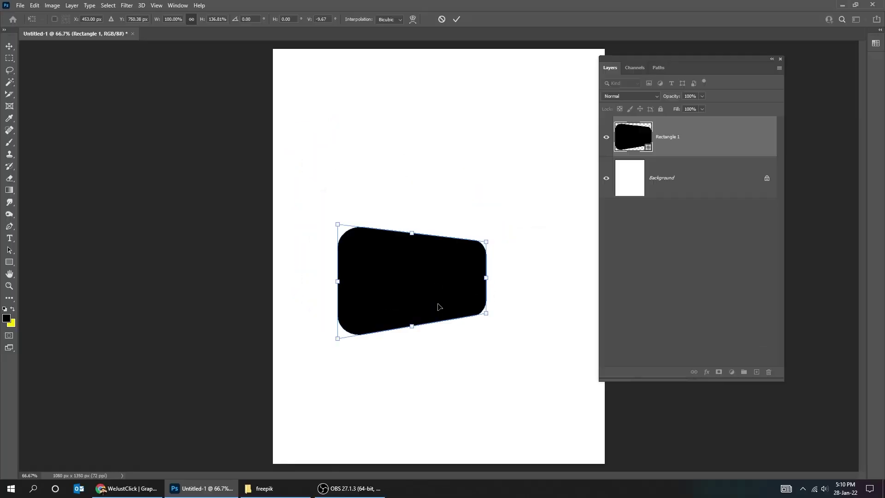
key("Return")
key("ctrl+plus")
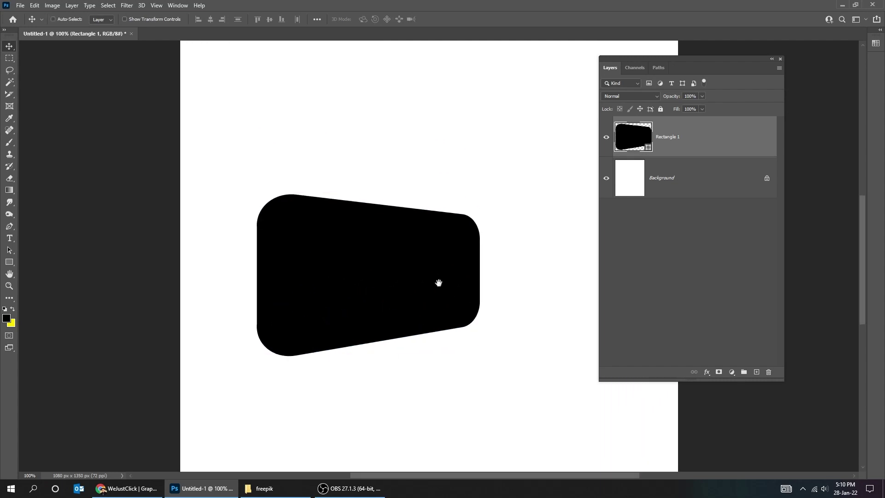
Place the shrugging-man photo from the freepik folder, scale it down, and move it up-left.
left_click(297, 490)
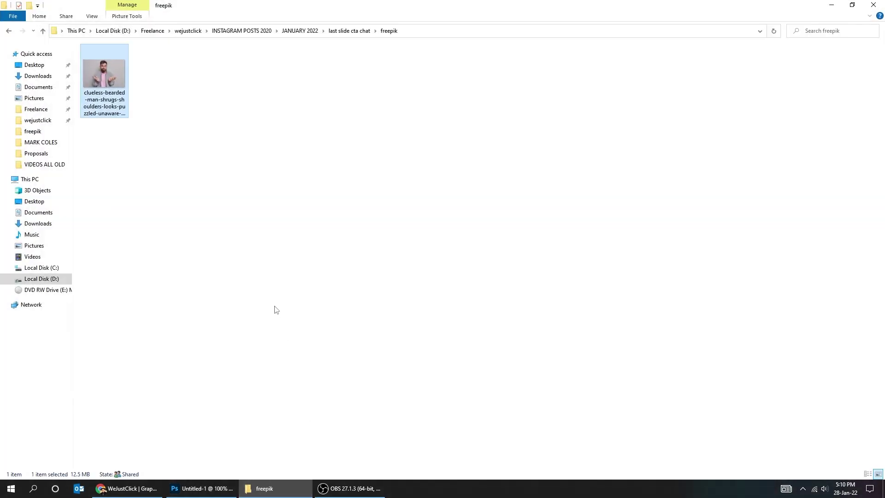
left_click_drag(116, 85, 355, 318)
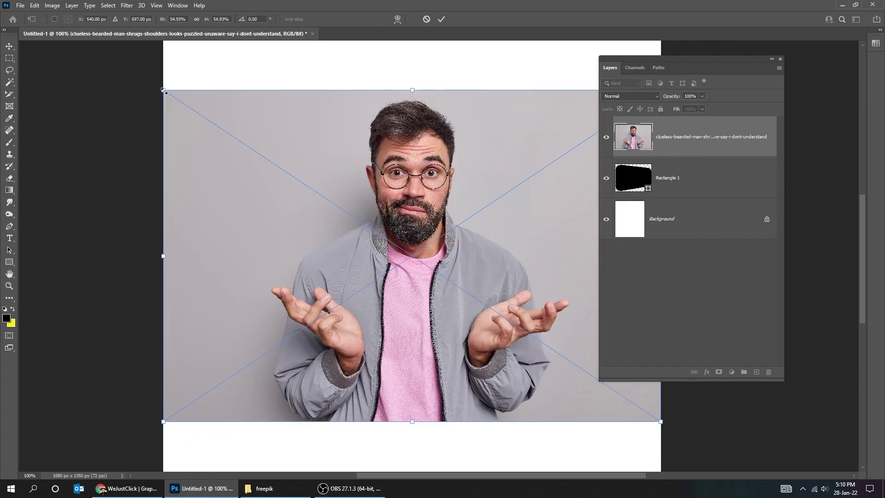
left_click_drag(163, 90, 224, 134)
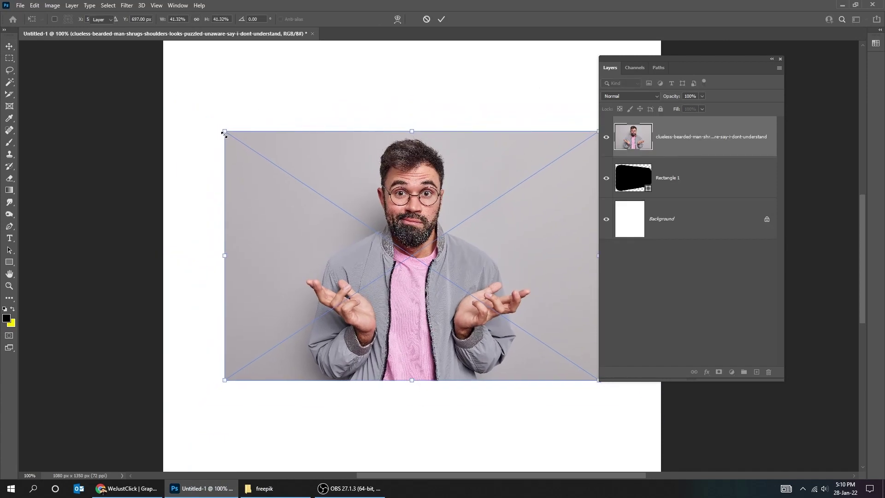
key("Return")
left_click_drag(405, 260, 365, 241)
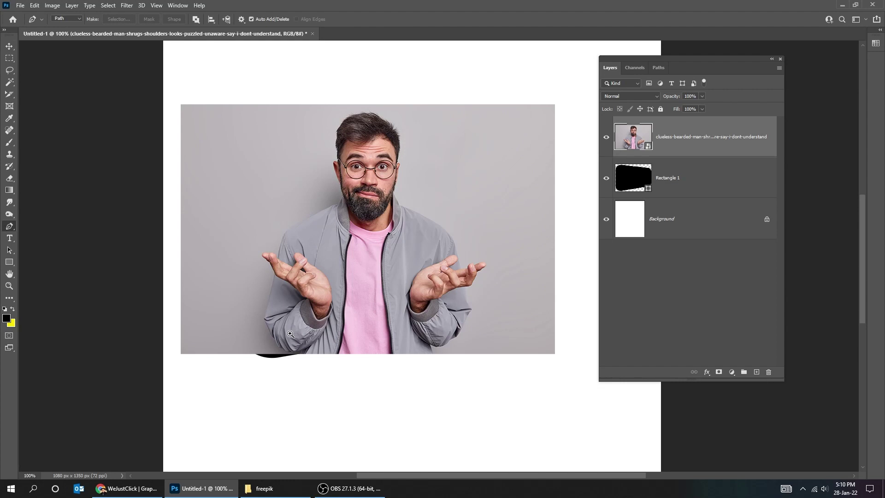
Start the pen path at the jacket's lower edge and trace the left sleeve, fingers, shoulder and collar.
scroll(306, 364, "up", 4)
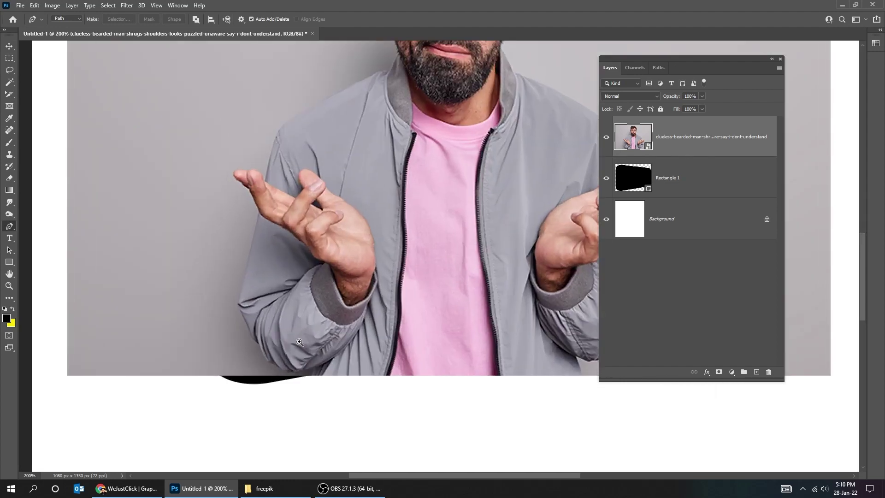
scroll(323, 392, "up", 1)
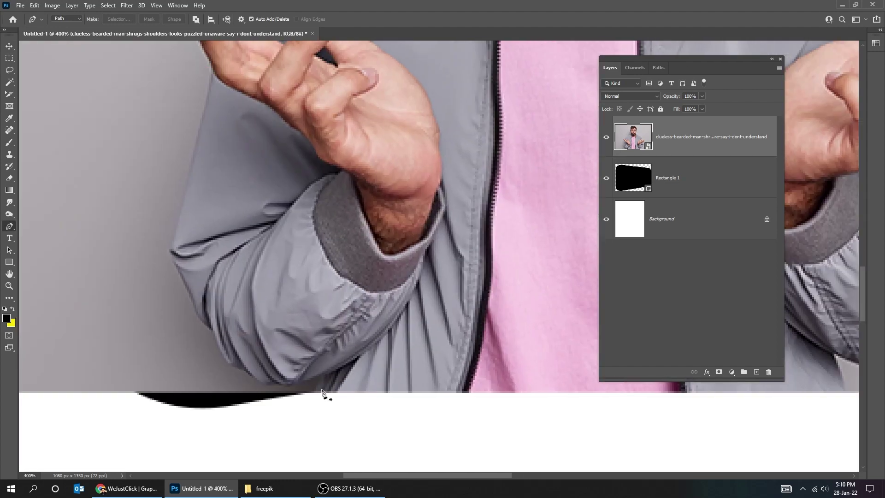
left_click(321, 392)
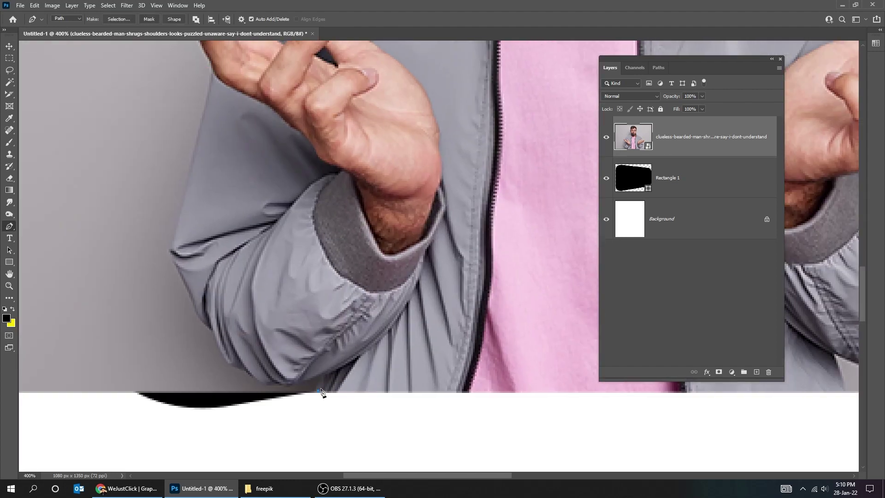
left_click(270, 385)
scroll(228, 275, "up", 3)
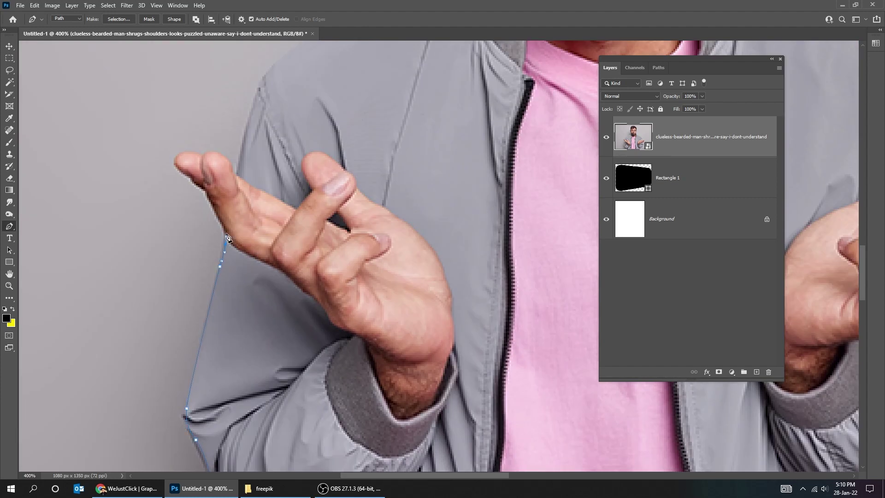
scroll(222, 208, "up", 2)
left_click(215, 212)
left_click(213, 203)
left_click(209, 195)
left_click(208, 192)
left_click(199, 185)
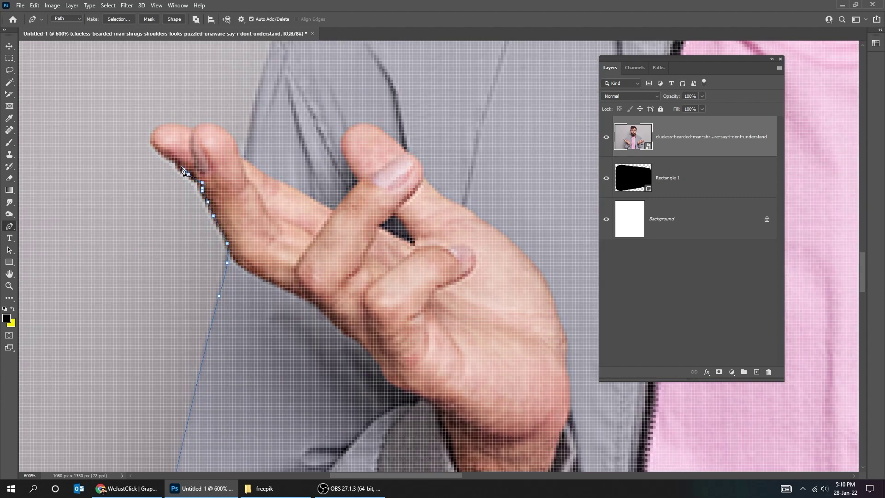
left_click_drag(172, 121, 189, 126)
scroll(194, 129, "up", 3)
left_click_drag(209, 132, 219, 133)
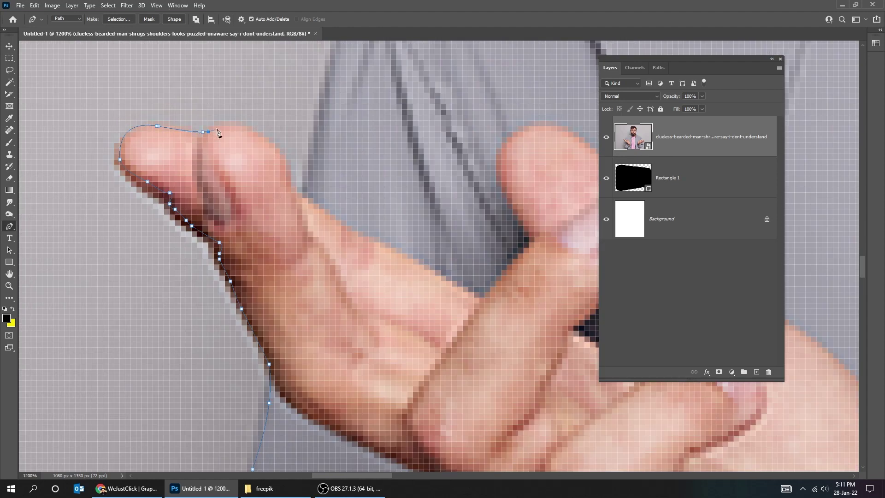
left_click_drag(281, 153, 288, 180)
scroll(315, 149, "down", 3)
key("Tab")
scroll(443, 203, "up", 2)
left_click(346, 173)
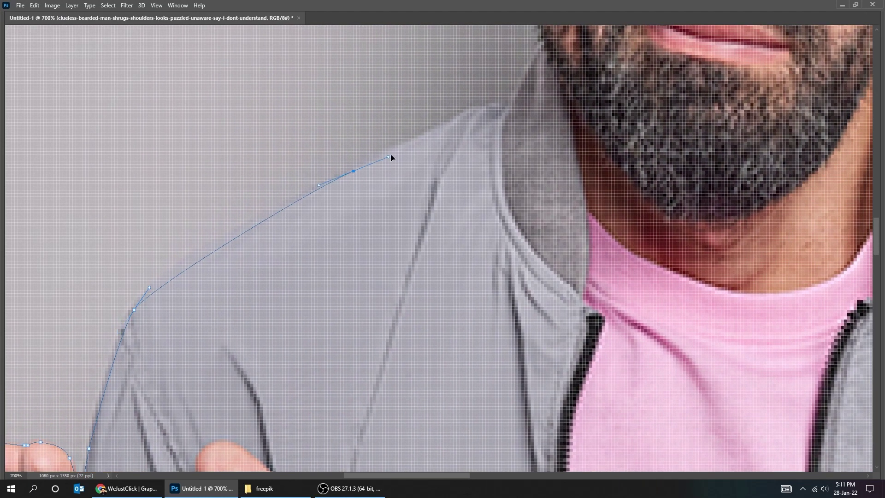
left_click_drag(389, 154, 202, 225)
left_click_drag(268, 189, 280, 184)
left_click_drag(300, 177, 310, 176)
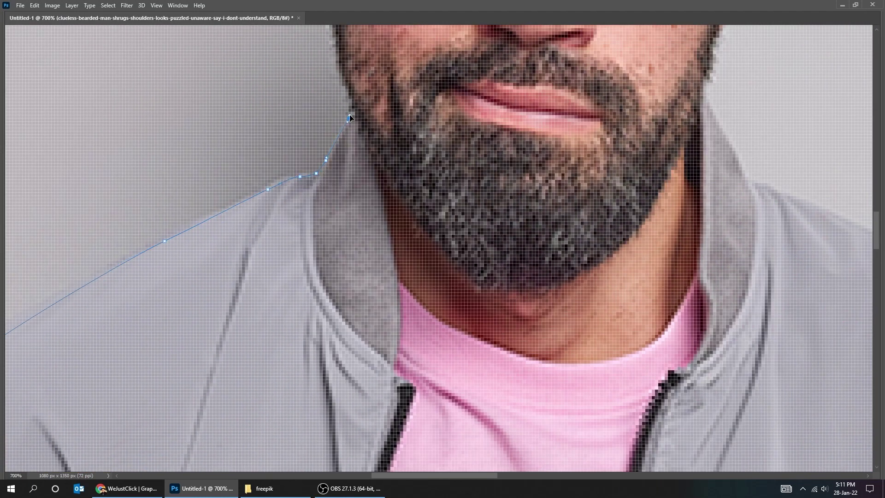
Continue the path around the ear, up the hairline and across the top of the hair.
left_click_drag(351, 118, 368, 381)
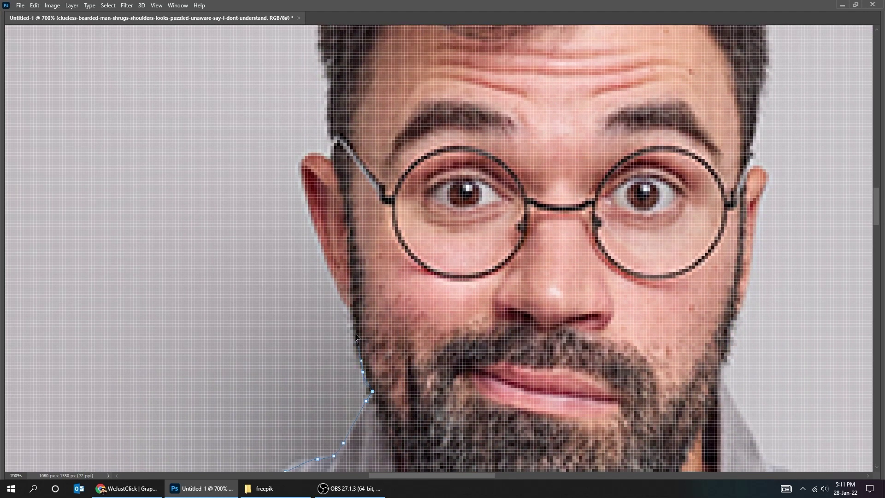
left_click(307, 208)
left_click_drag(303, 173, 309, 159)
left_click(331, 164)
left_click_drag(372, 139, 441, 280)
left_click(398, 226)
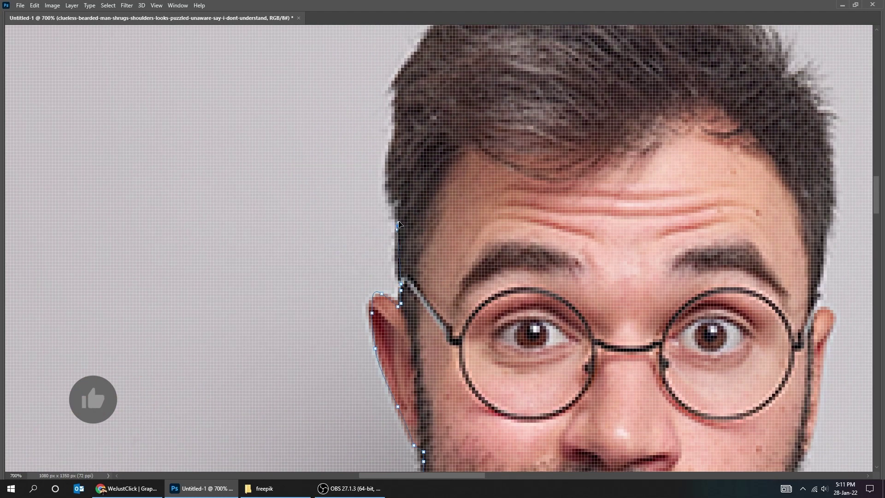
left_click(398, 207)
left_click(392, 187)
left_click(388, 165)
left_click(398, 142)
left_click(401, 116)
left_click(401, 100)
left_click_drag(391, 126, 345, 299)
left_click(356, 262)
left_click(372, 235)
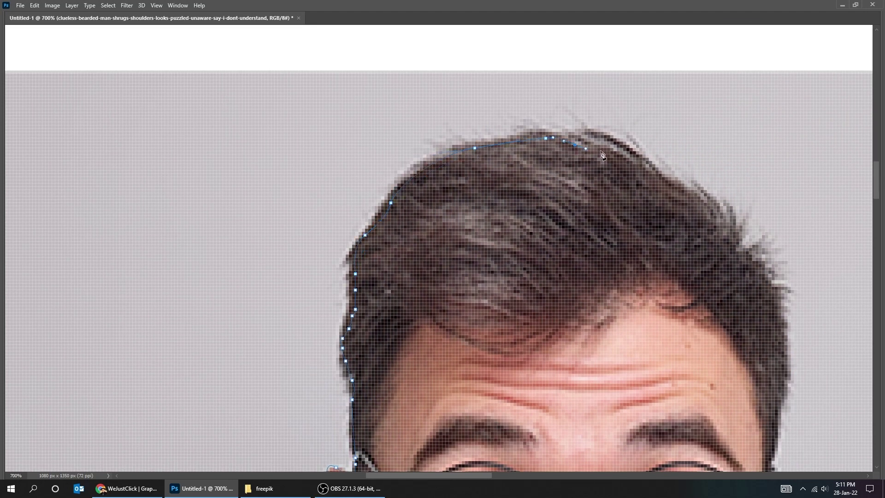
Trace the path down the right temple, beside the beard, along the right collar and shoulder.
left_click_drag(721, 227, 583, 171)
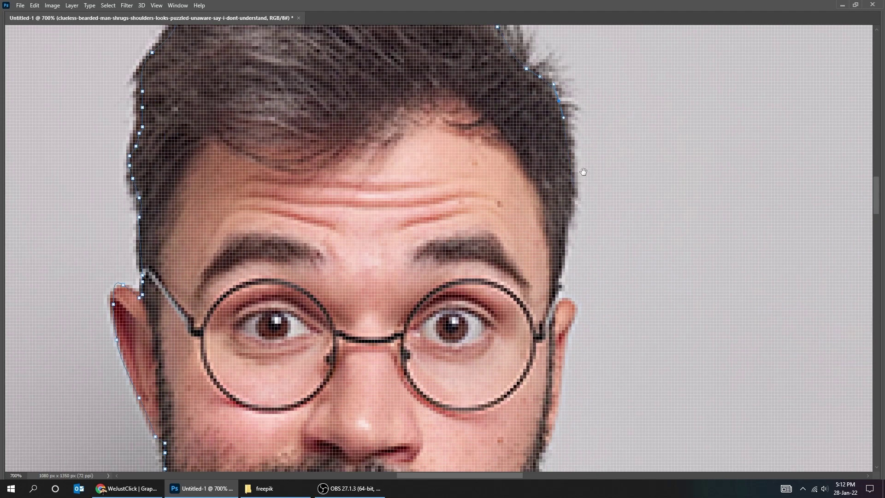
left_click(562, 272)
left_click(552, 291)
left_click_drag(567, 302, 598, 168)
left_click(610, 140)
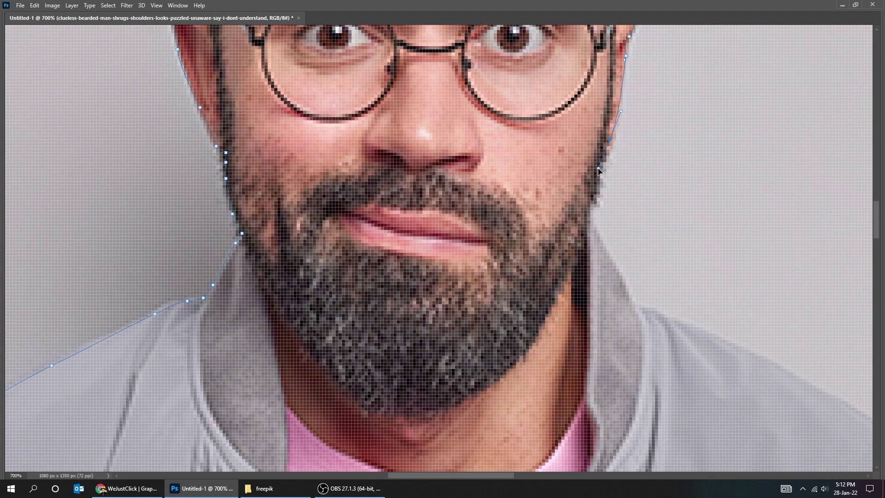
scroll(595, 220, "down", 3)
left_click(592, 167)
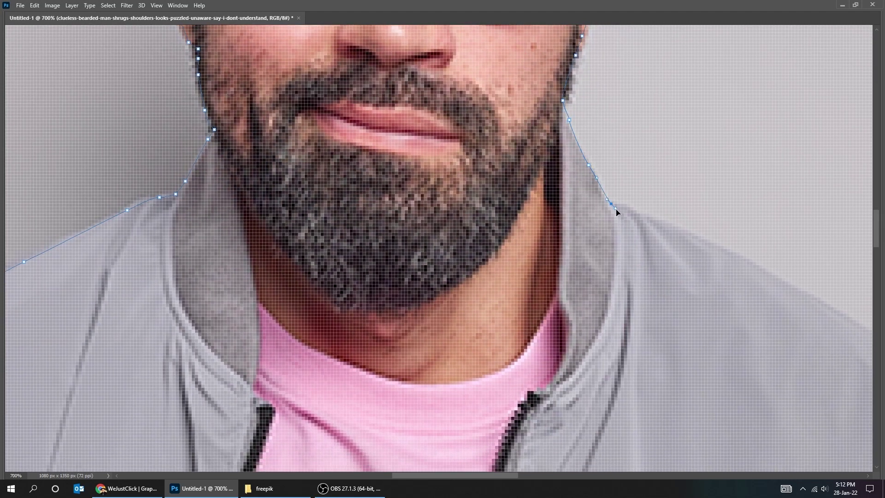
left_click(616, 208)
left_click(644, 216)
left_click_drag(705, 249, 538, 191)
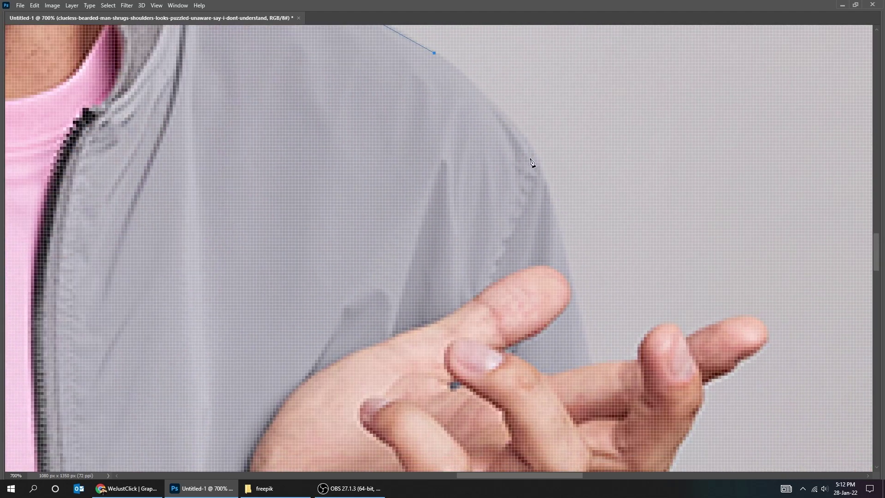
left_click(434, 53)
left_click(537, 162)
left_click(545, 189)
left_click(569, 269)
Trace the path around the fingers and fingertip of the right hand.
left_click_drag(581, 272, 591, 134)
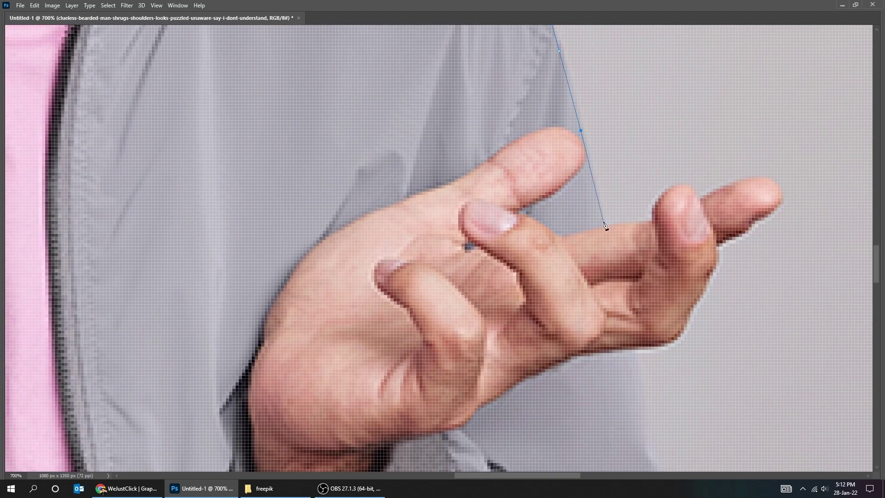
left_click(625, 225, "ctrl")
left_click(622, 223)
left_click(666, 223)
left_click(671, 217)
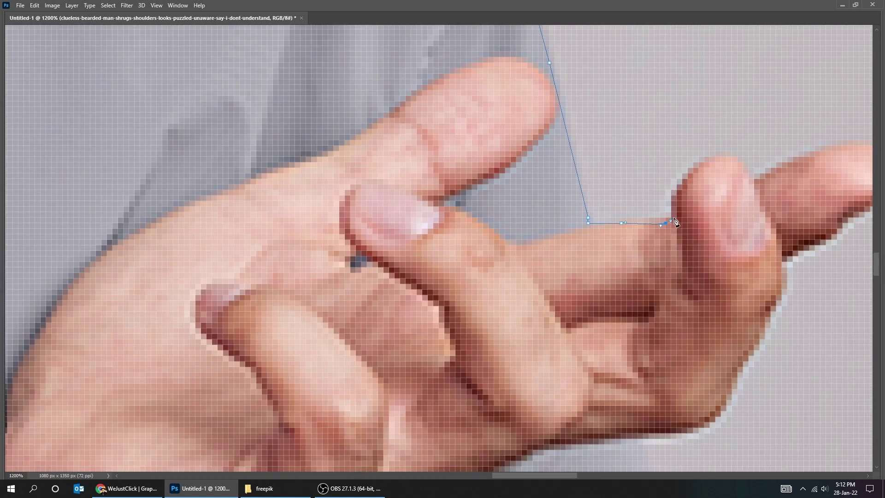
left_click(676, 206)
left_click(674, 191)
left_click_drag(682, 185, 730, 161)
left_click_drag(742, 174, 750, 183)
left_click_drag(721, 157, 519, 222)
left_click(563, 199)
left_click_drag(613, 188, 645, 232)
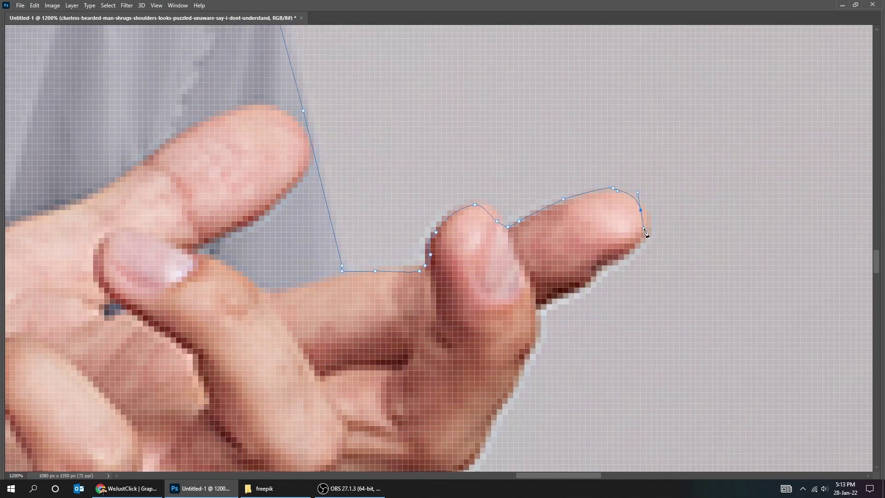
left_click(580, 287)
left_click(538, 313)
Finish the path down the right sleeve and along the jacket's bottom edge, then fit the document.
left_click_drag(533, 355, 603, 125)
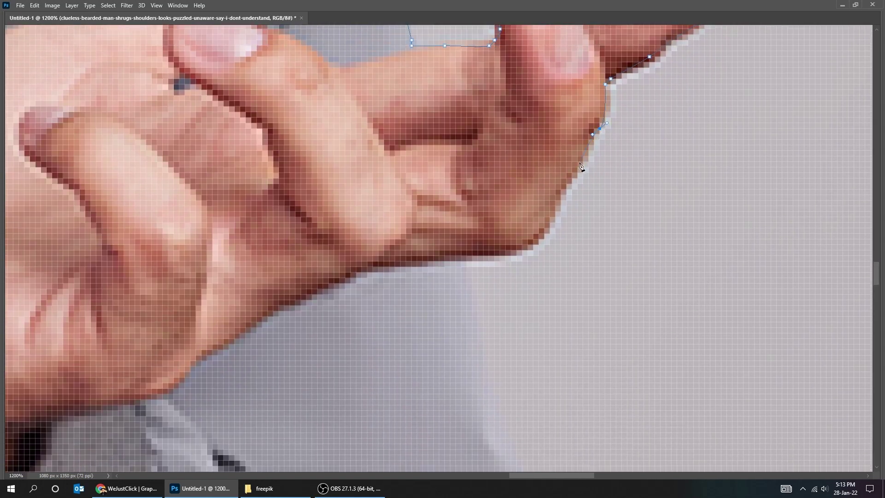
left_click_drag(522, 237, 681, 191)
left_click_drag(589, 195, 496, 137)
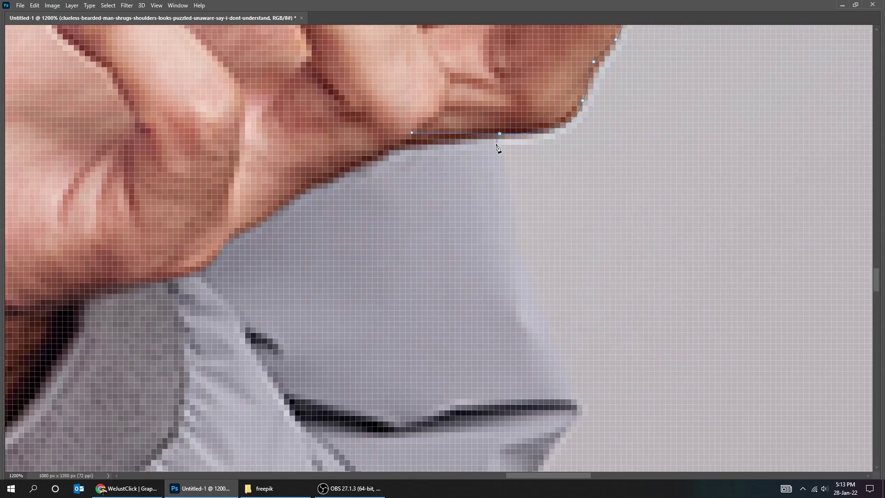
scroll(539, 187, "down", 5)
left_click(508, 124)
left_click(530, 175)
left_click(569, 236)
left_click(547, 264)
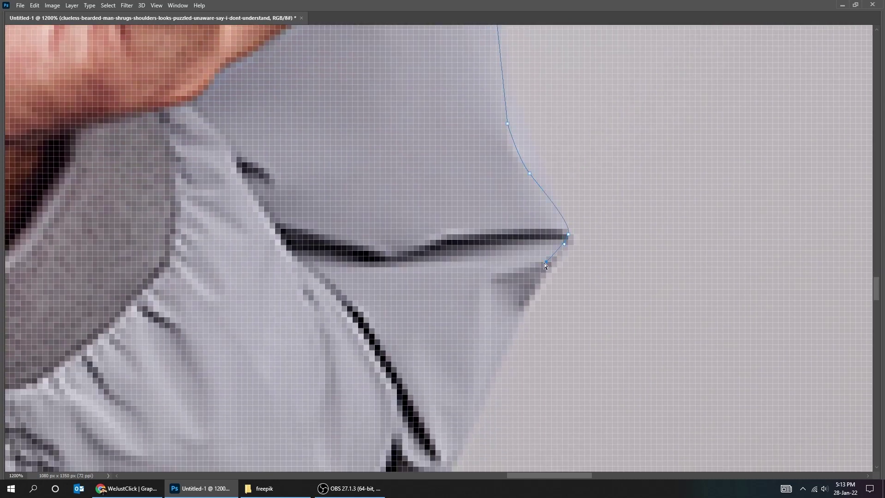
scroll(543, 263, "down", 2)
left_click(484, 283)
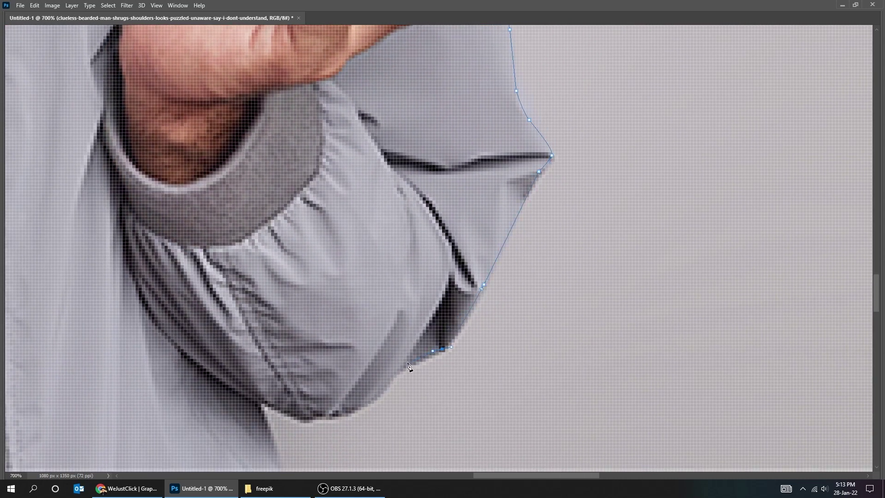
left_click_drag(396, 377, 578, 219)
left_click_drag(493, 258, 457, 245)
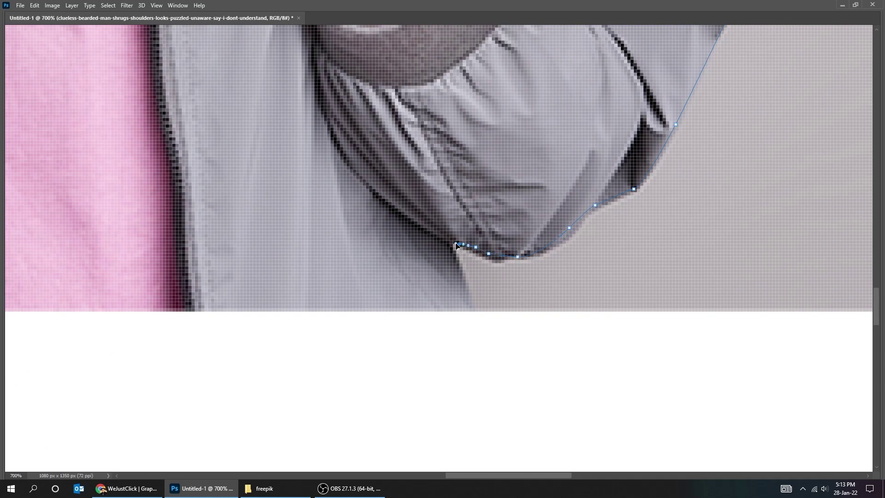
scroll(475, 324, "left", 10)
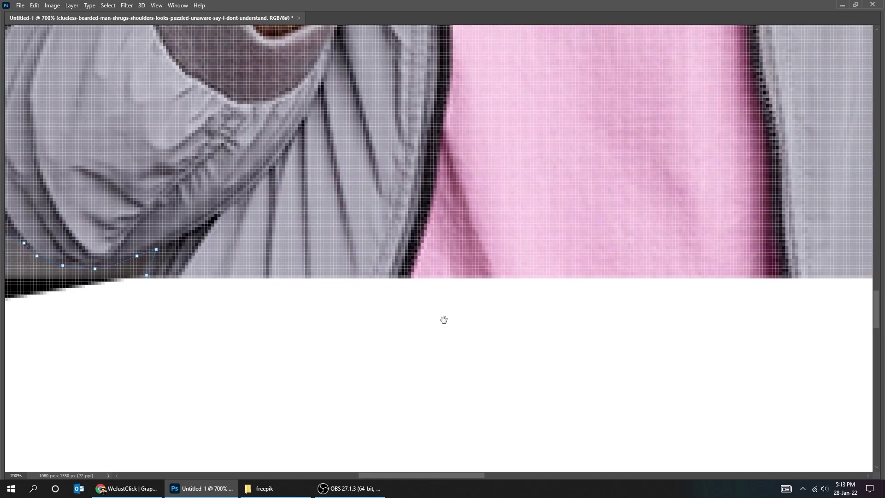
left_click(472, 306)
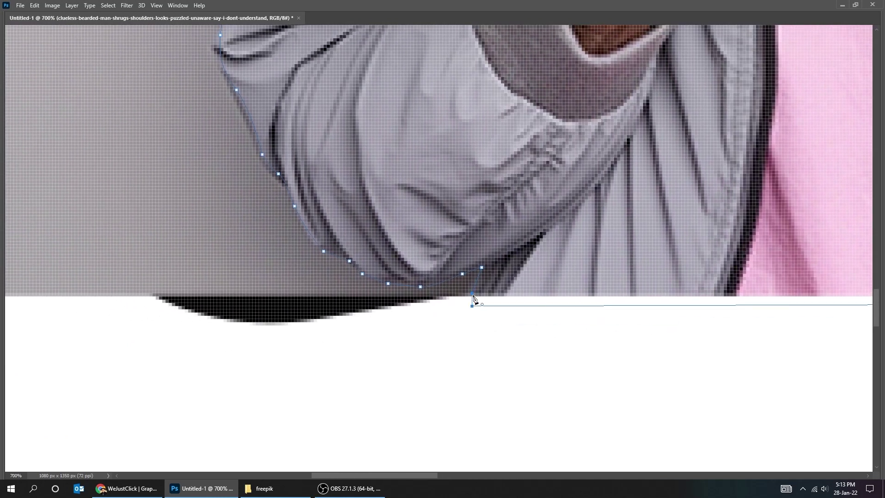
key("ctrl+0")
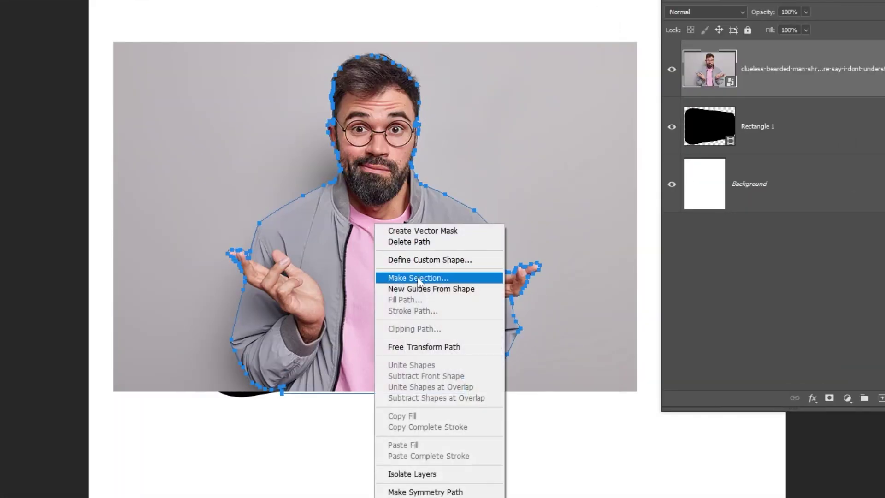
Turn the traced path into a layer mask on the photo and move the cut-out man up-left.
left_click(417, 278)
left_click(498, 61)
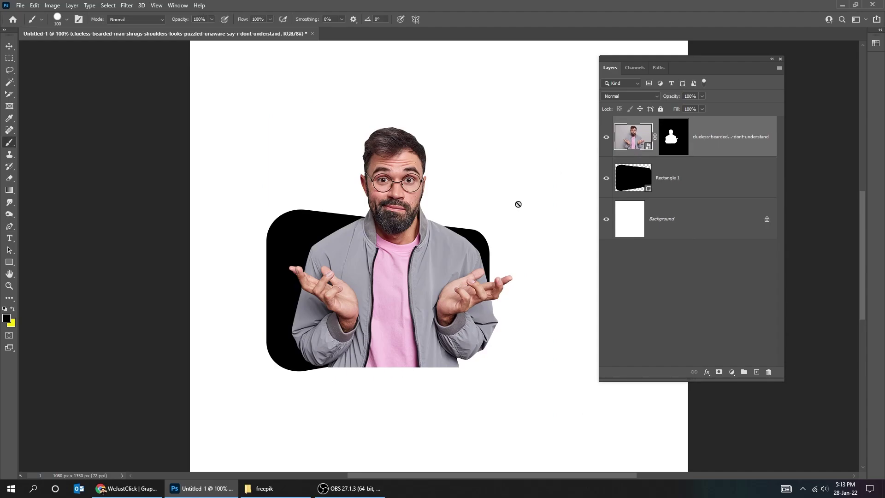
left_click_drag(442, 297, 425, 275)
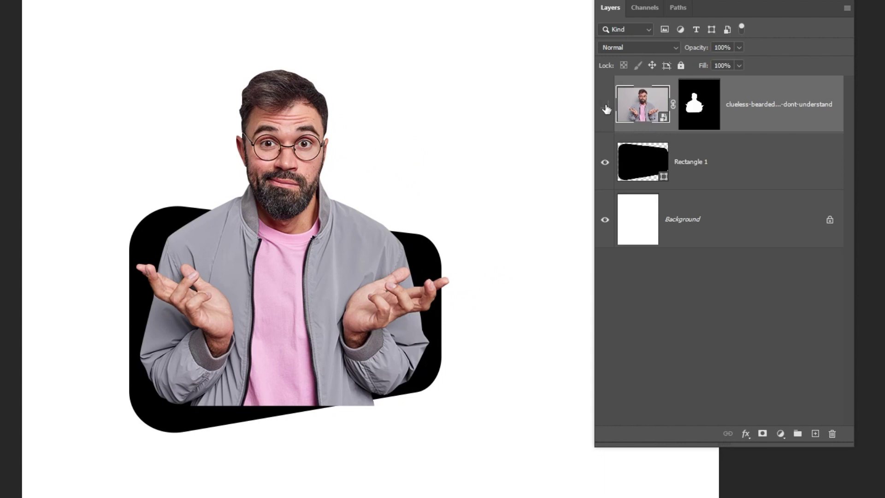
Hide the photo, draw a triangular tail path at the shape's lower right, and make it a selection.
left_click(605, 108)
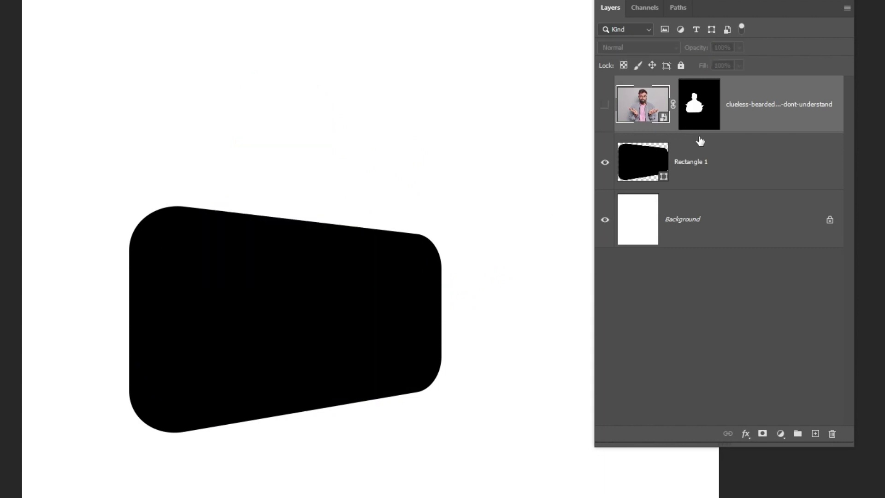
key("p")
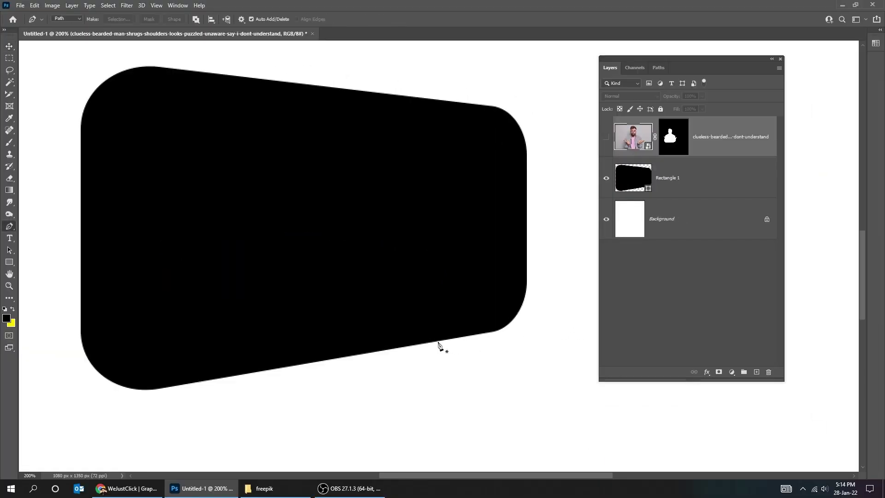
left_click(434, 342)
right_click(445, 346)
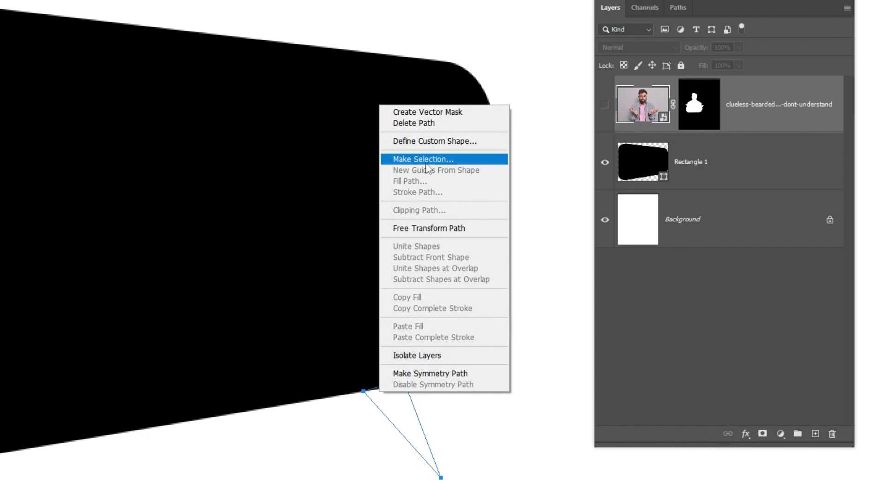
left_click(423, 159)
left_click(488, 133)
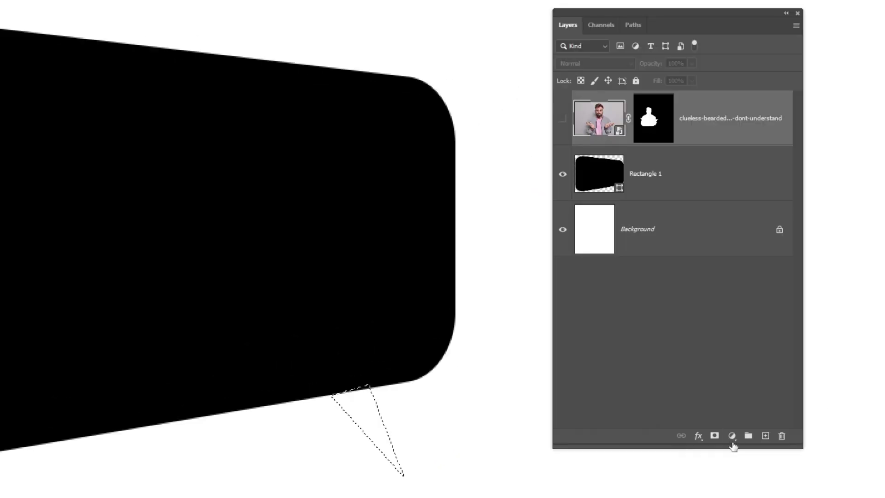
Fill the tail selection with a black Solid Color fill layer.
left_click(731, 372)
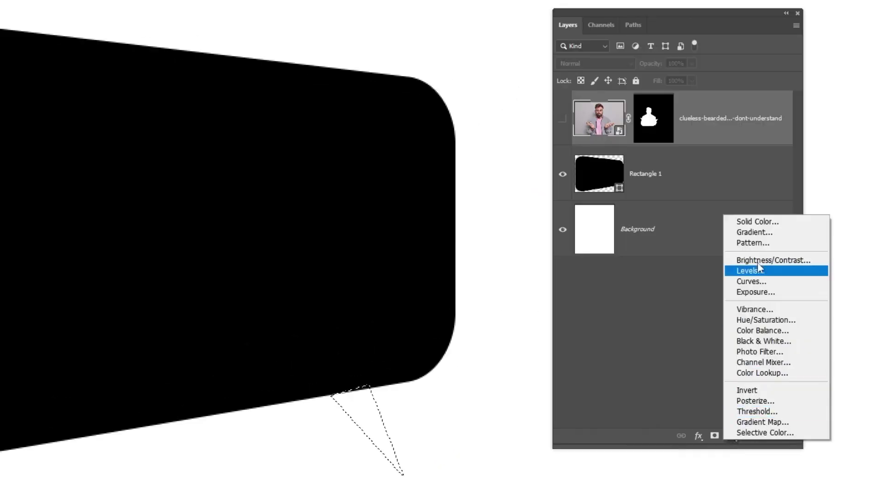
left_click(757, 221)
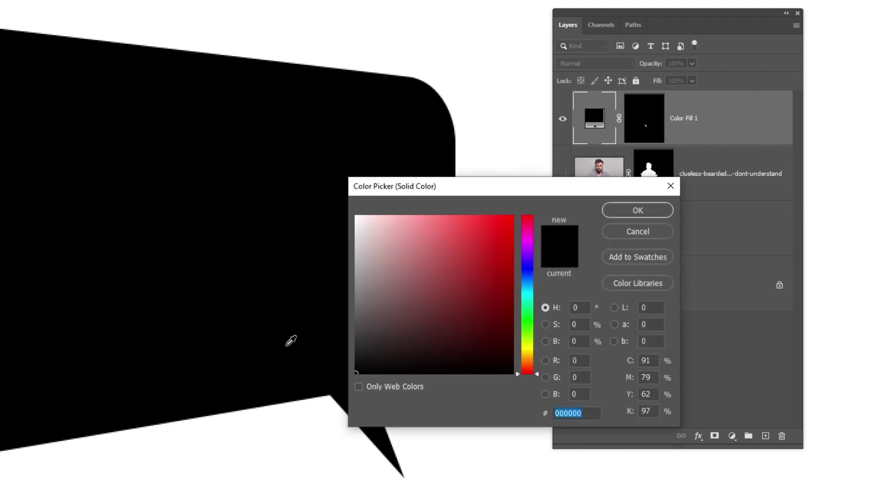
left_click(618, 210)
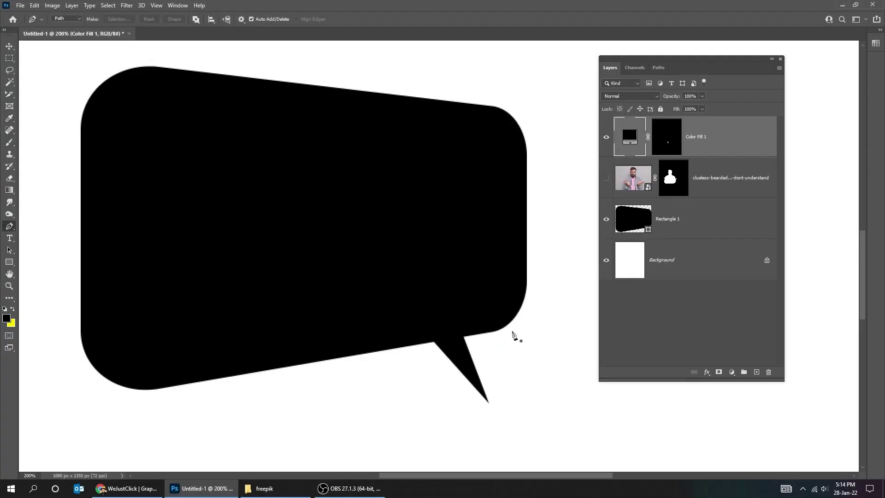
Convert Rectangle 1 and Color Fill 1 into one smart object and move it below the photo layer.
key("ctrl+0")
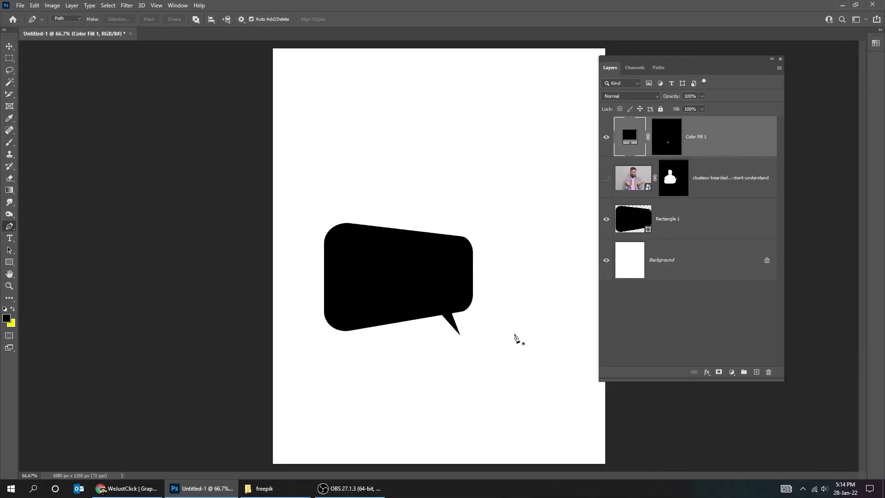
key("v")
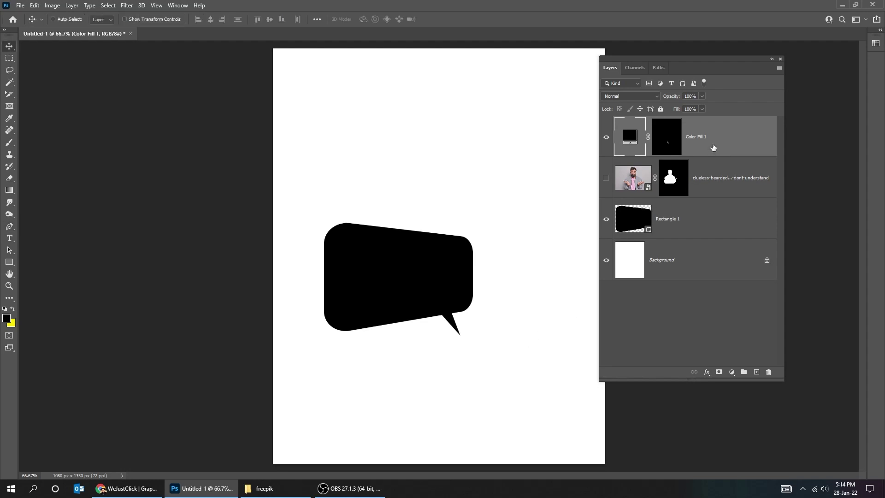
left_click(701, 223, "ctrl")
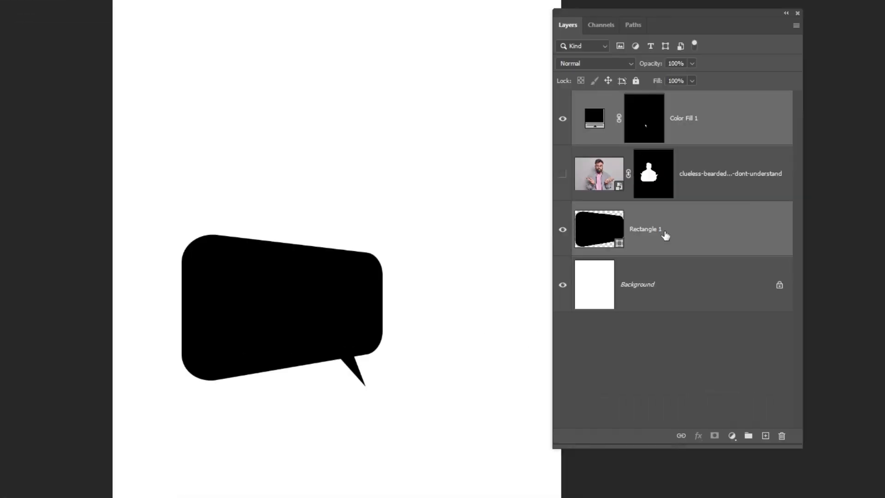
right_click(683, 224)
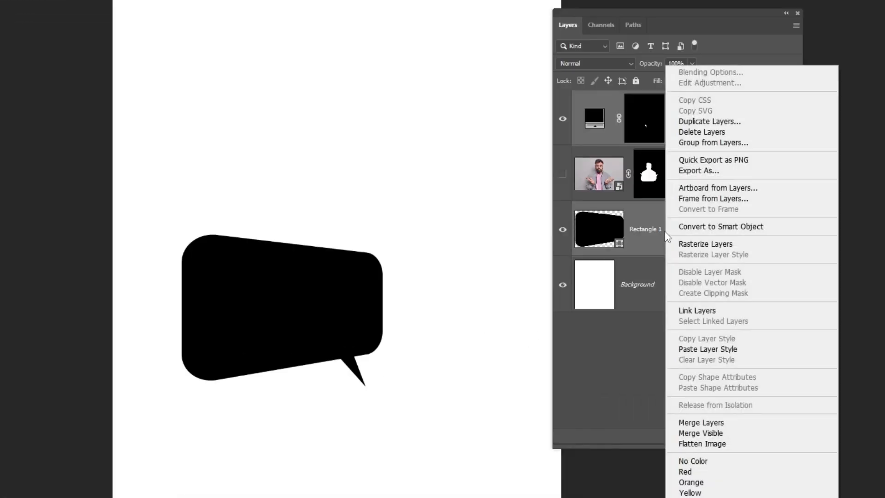
left_click(691, 226)
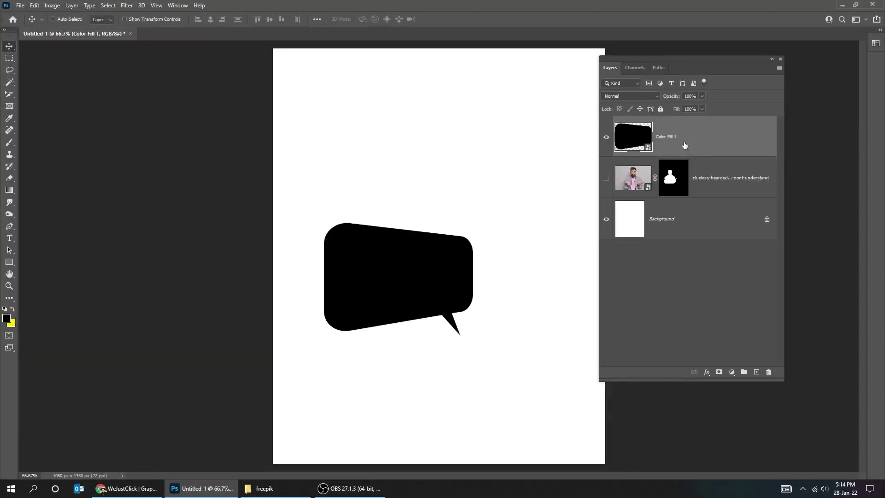
key("ctrl+bracketleft")
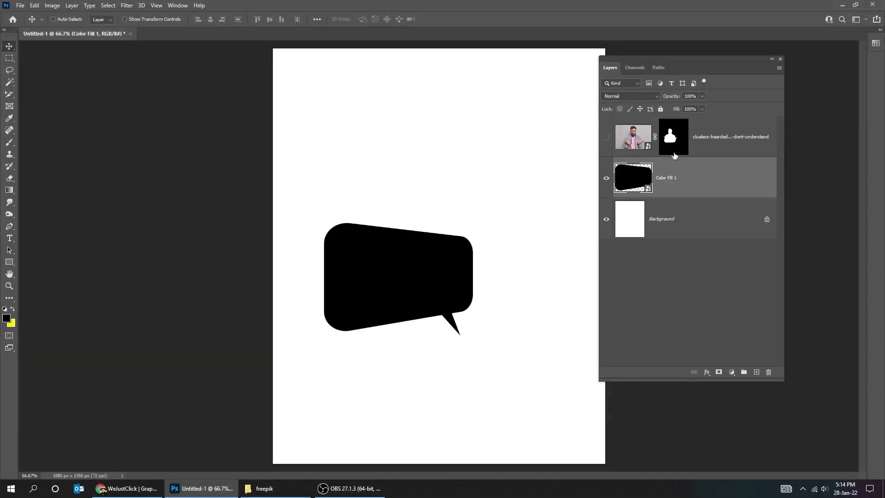
Show the man's photo, nudge it slightly down, and load the bubble layer's pixels as a selection.
left_click(606, 136)
left_click(727, 134)
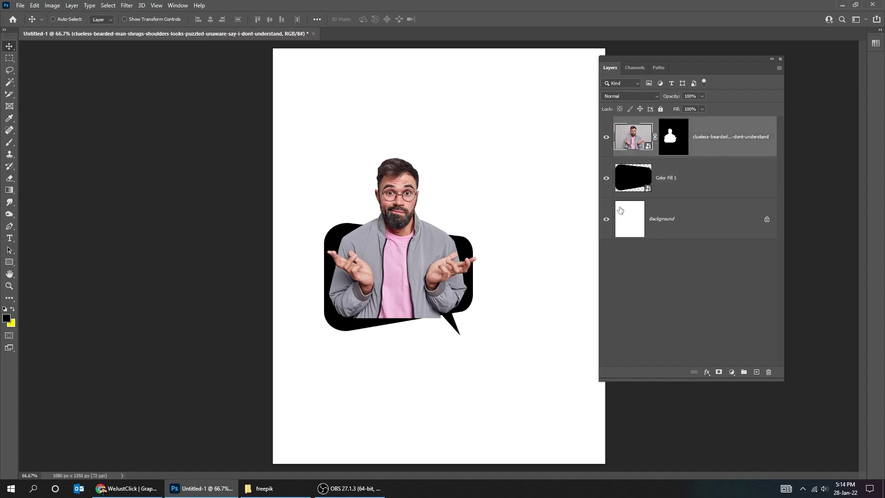
left_click_drag(410, 273, 408, 286)
scroll(456, 282, "up", 1)
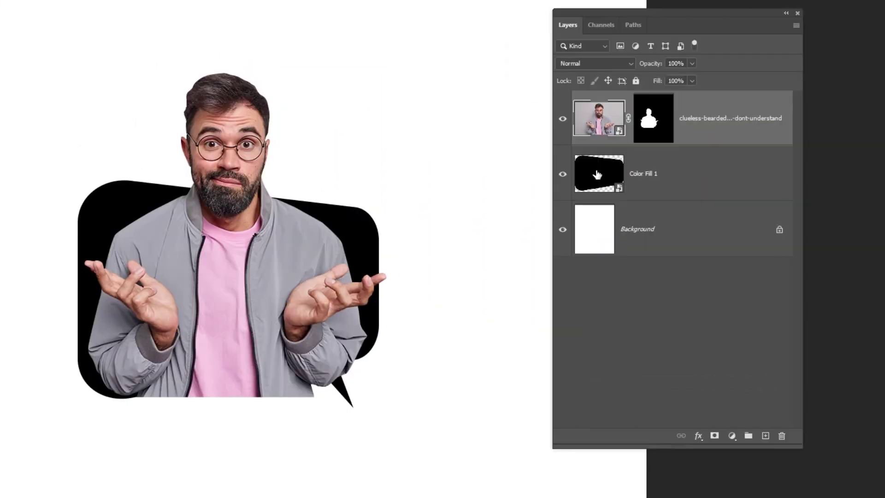
right_click(632, 177)
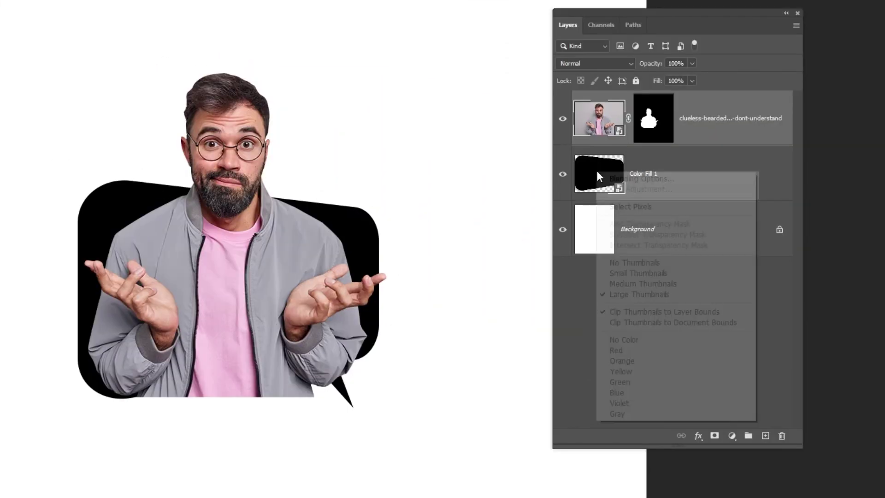
left_click(623, 207)
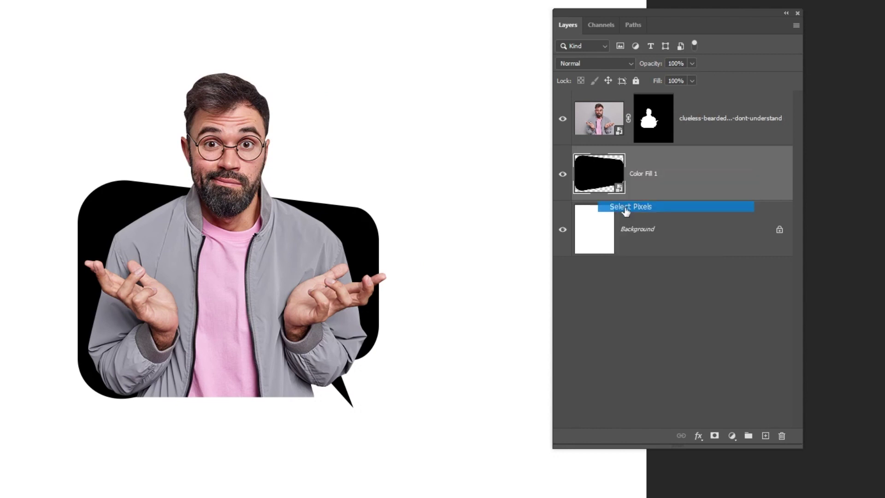
Create Group 1 masked to the bubble selection, move the photo into it, and label it Yellow.
left_click(706, 130)
left_click(745, 435)
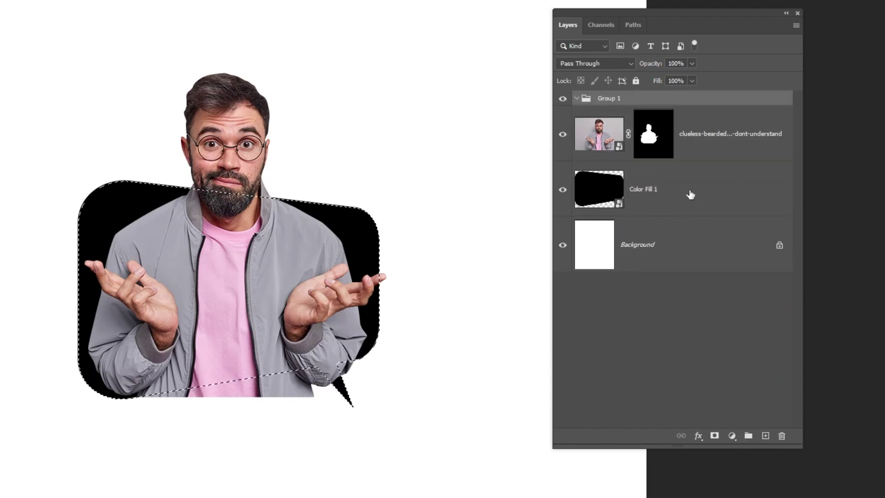
left_click(715, 437)
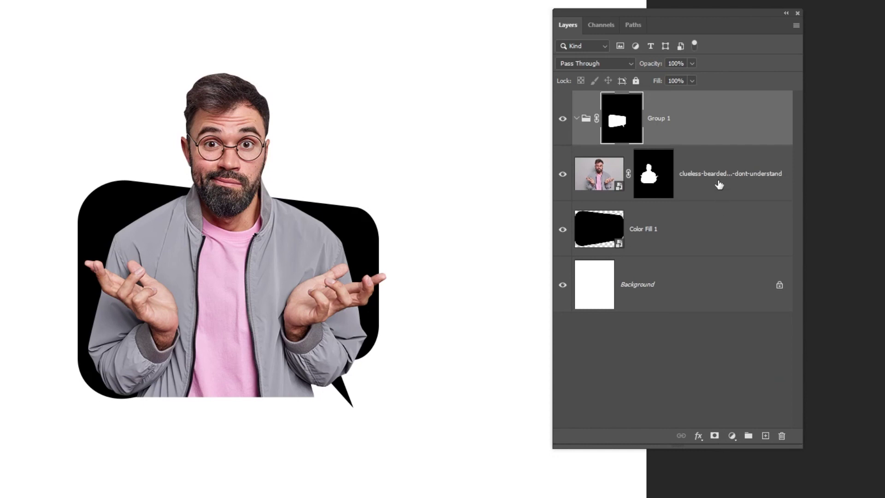
left_click(719, 185)
key("ctrl+bracketright")
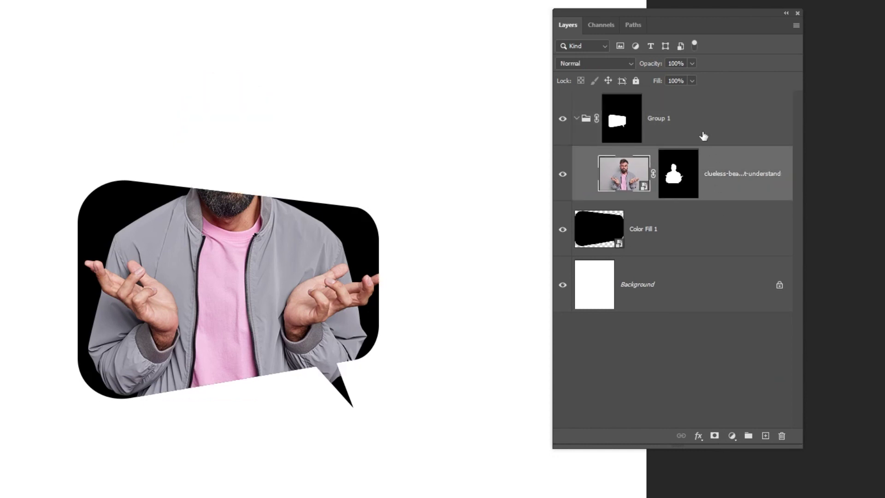
right_click(695, 121)
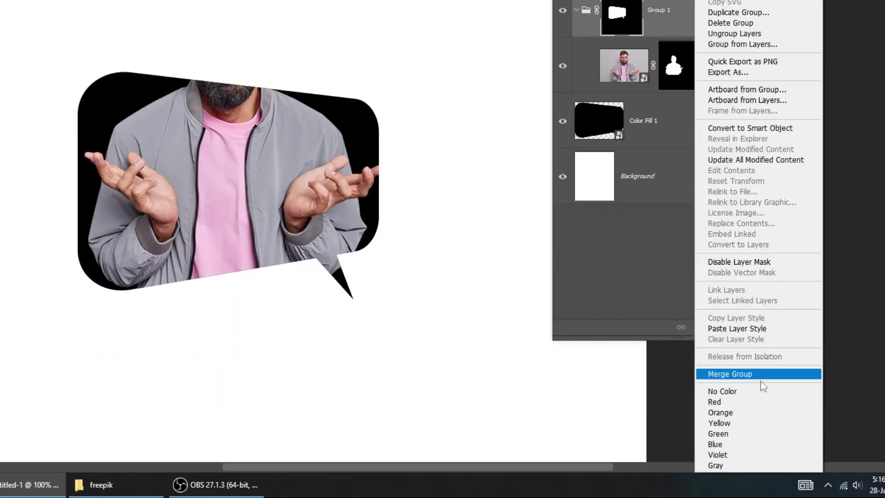
left_click(761, 422)
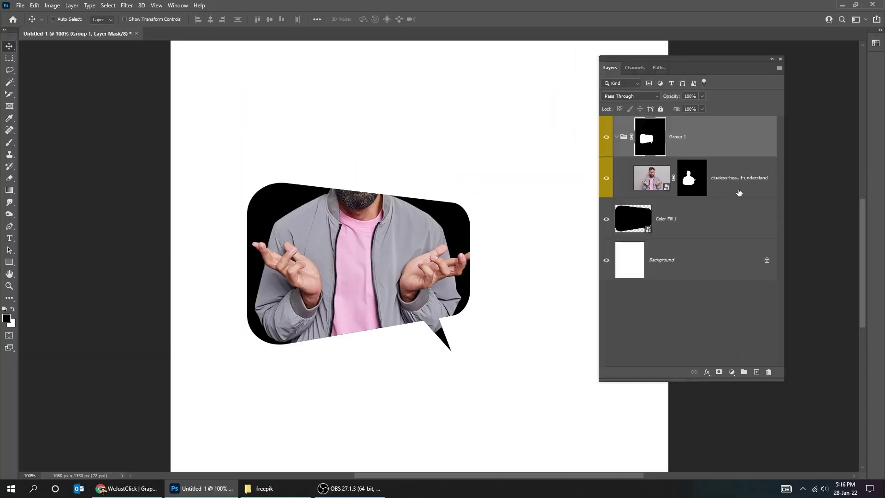
Duplicate the man's layer, move the copy to the top, and target its layer mask.
left_click(742, 83)
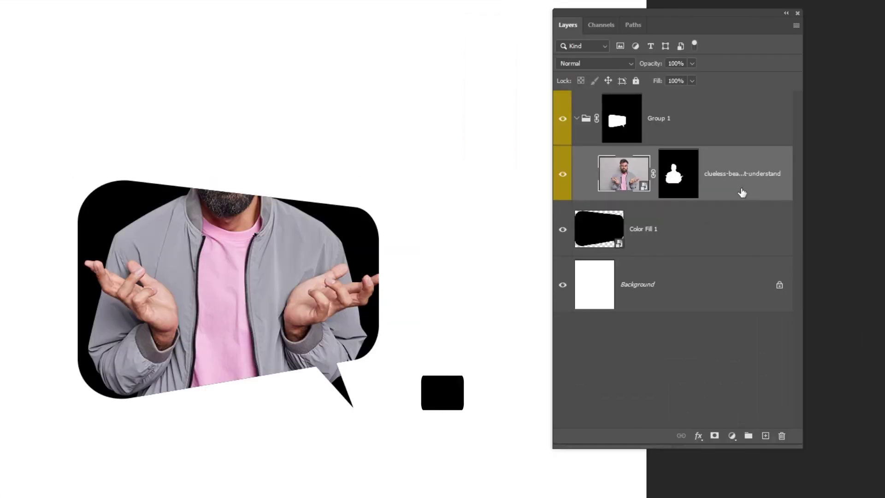
key("ctrl+j")
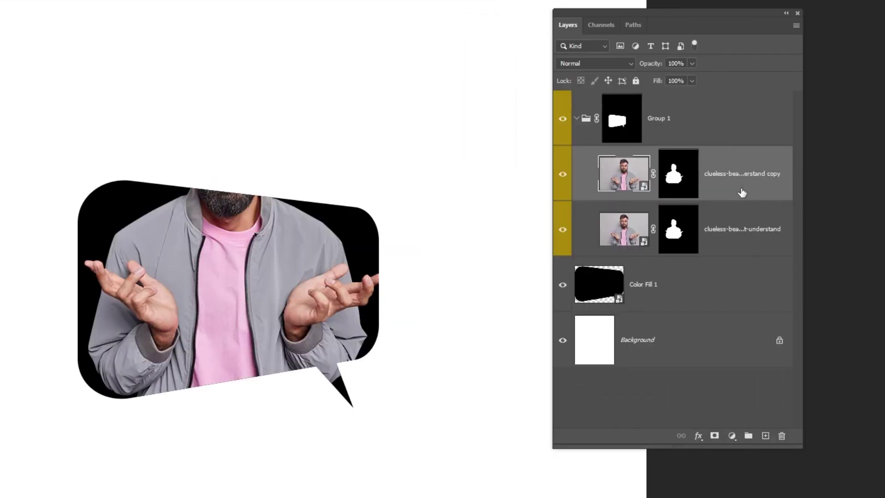
key("ctrl+]")
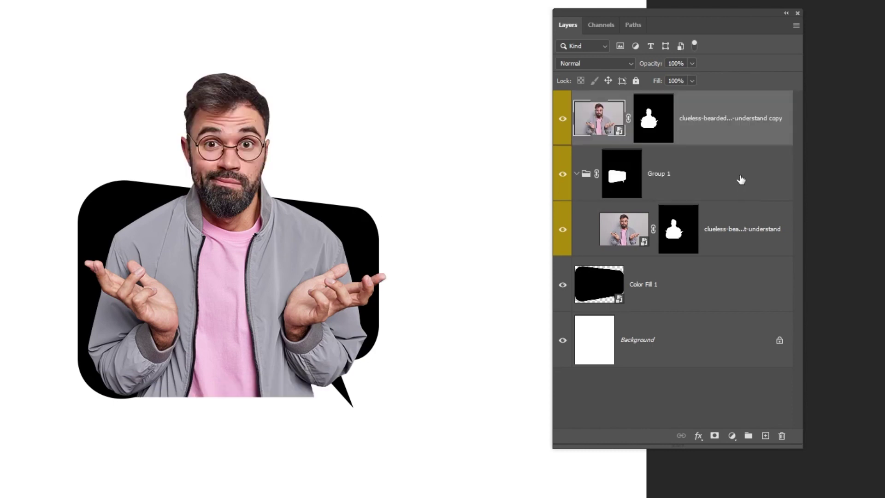
left_click(659, 125)
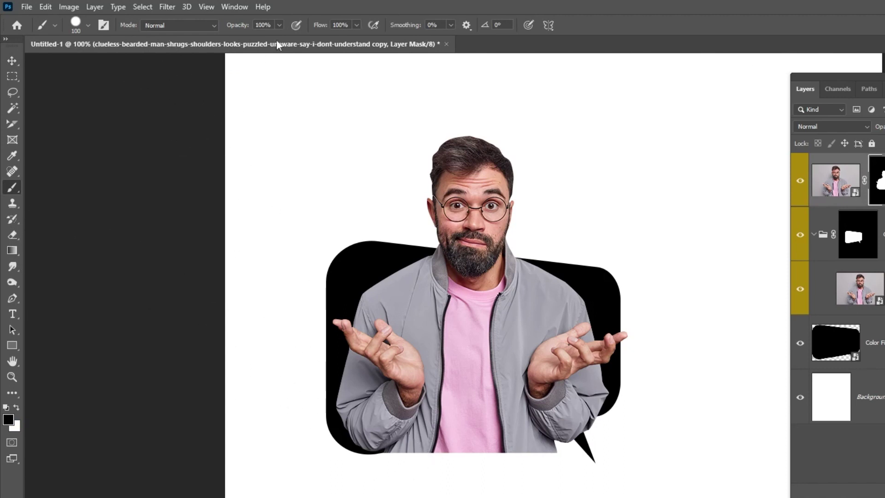
Set the brush to 100% hardness and paint black over the jacket below the bubble.
left_click(88, 25)
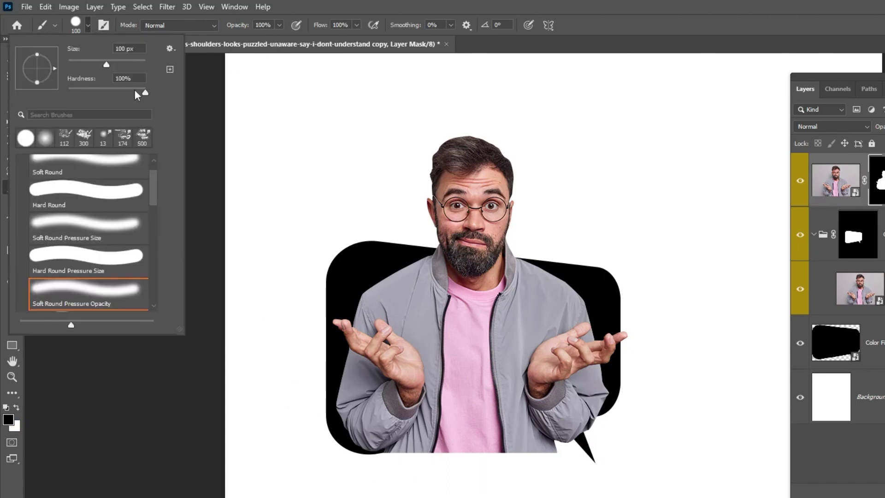
mouse_move(148, 91)
left_mouse_down()
mouse_move(107, 90)
mouse_move(171, 90)
left_mouse_up()
left_click(88, 26)
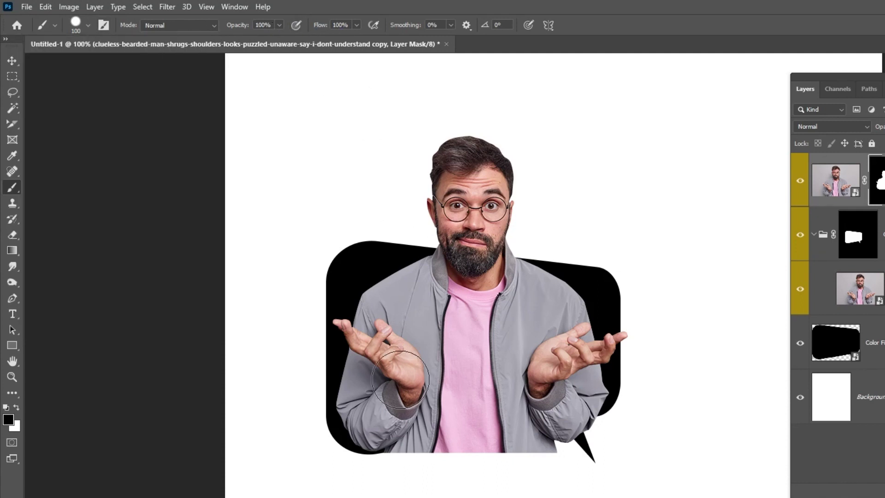
left_click_drag(383, 461, 560, 430)
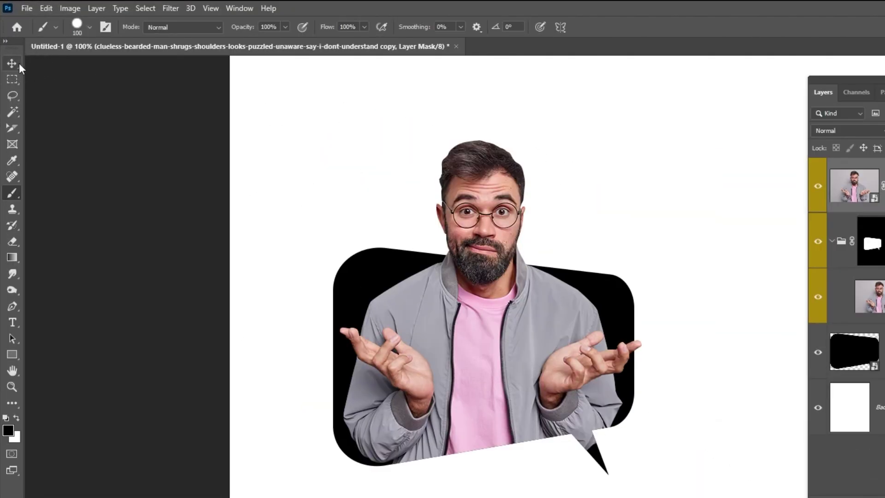
Add a Gradient Map adjustment using the Basics 'Black, White' gradient preset.
left_click(18, 64)
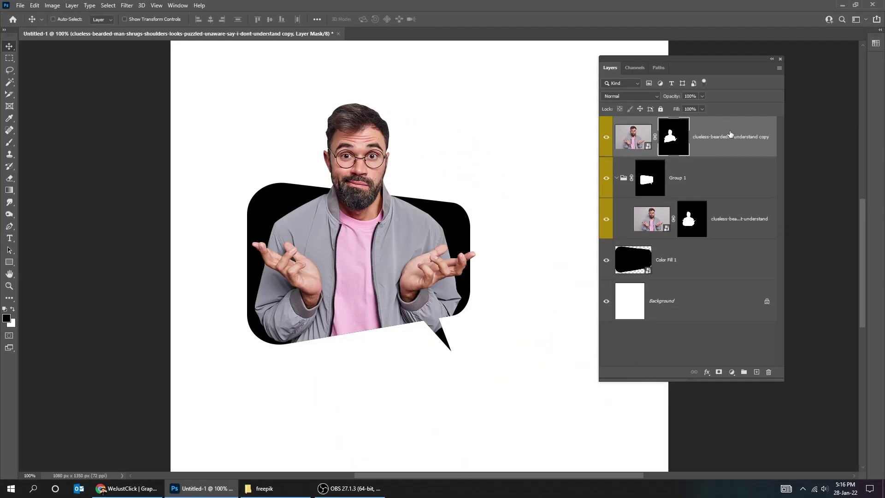
key("ctrl+2")
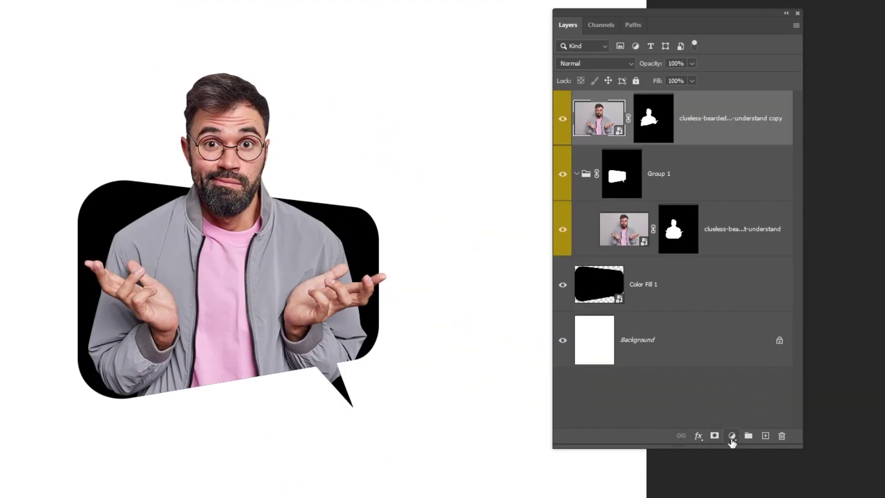
left_click(732, 371)
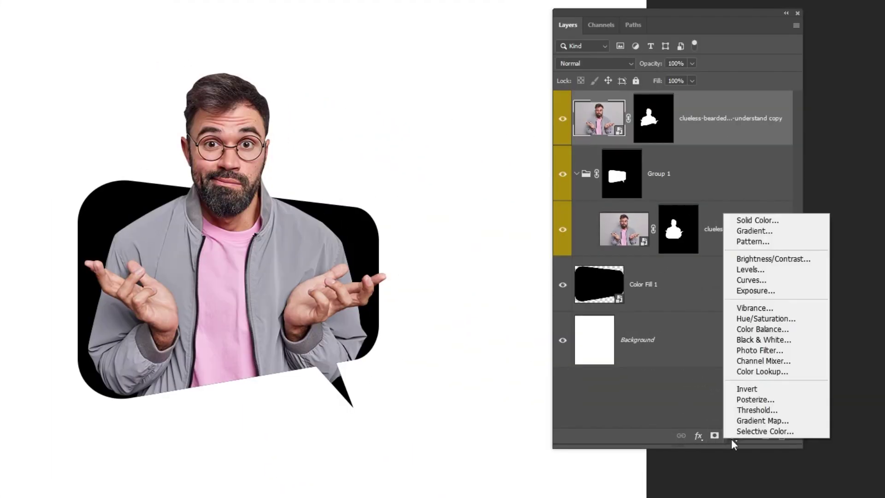
left_click(802, 422)
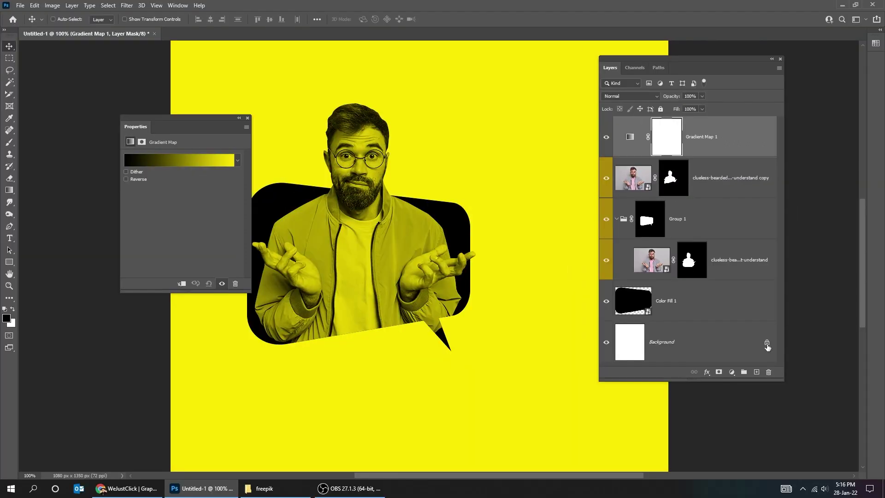
left_click(159, 164)
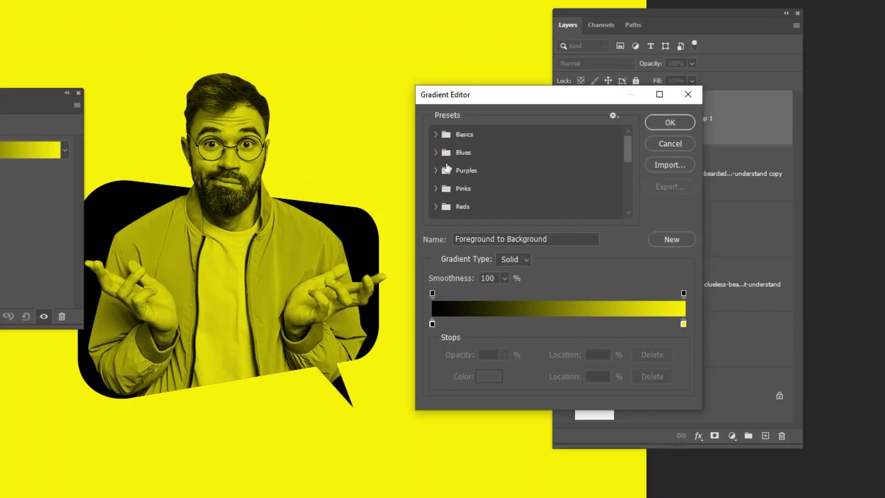
left_click(513, 149)
left_click(490, 153)
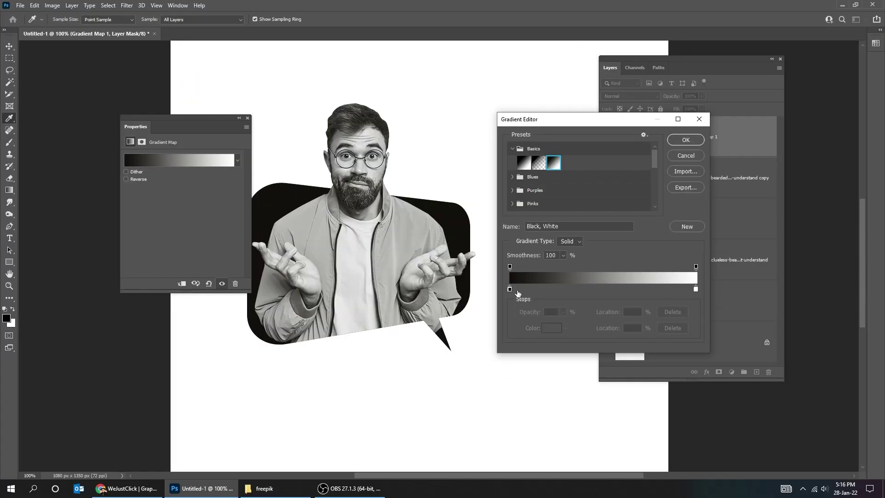
Set the gradient's left stop to black, confirm it, and clip Gradient Map 1 to the man's top copy.
left_click(431, 324)
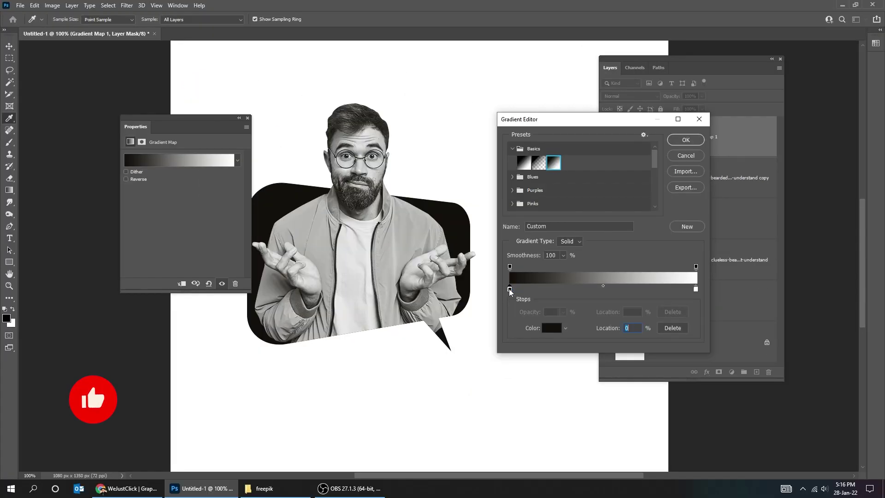
left_click(554, 332)
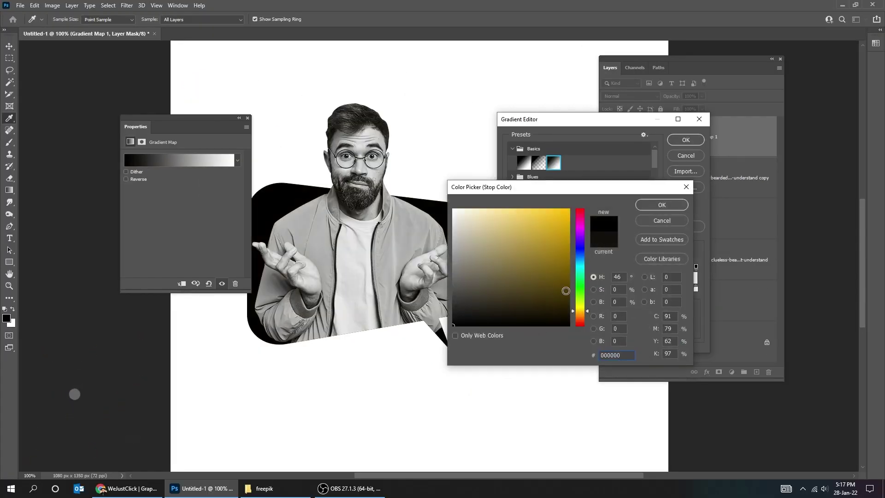
left_click(644, 205)
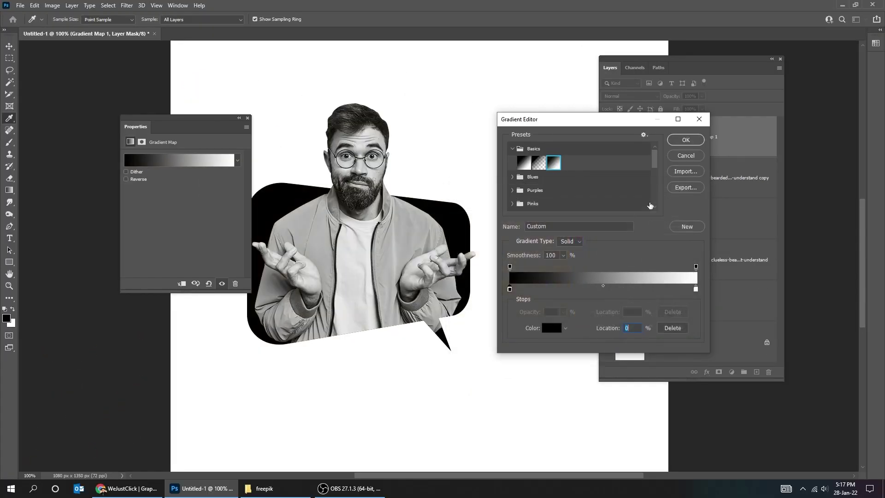
left_click(247, 118)
left_click(685, 140)
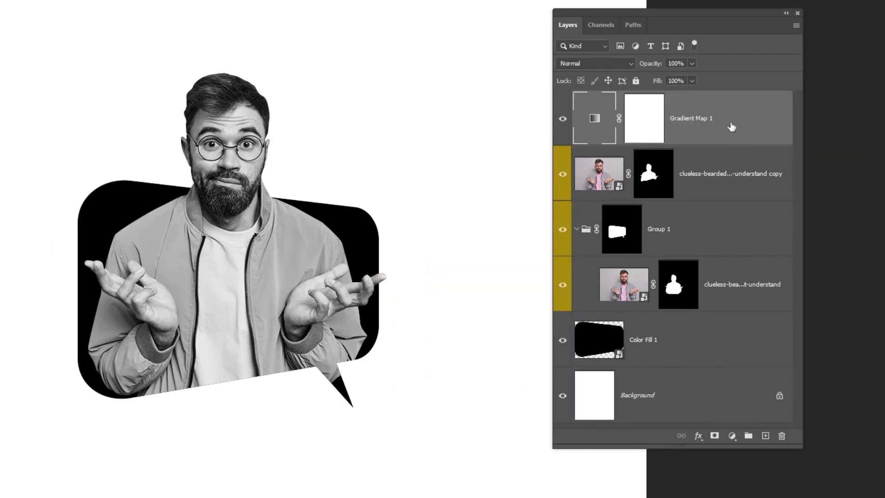
right_click(718, 128)
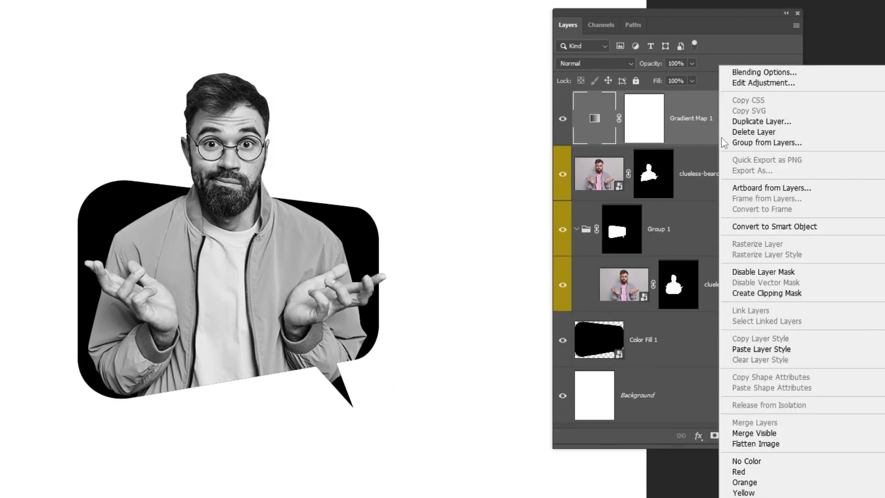
left_click(773, 294)
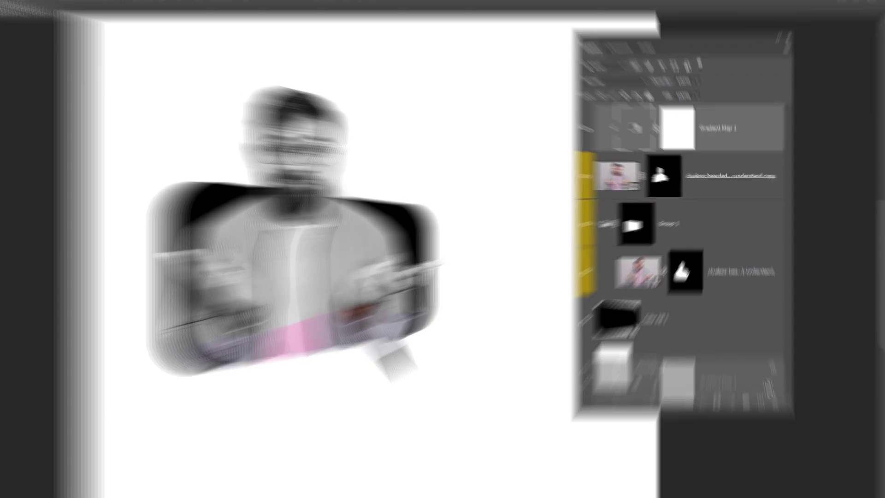
Duplicate Gradient Map 1 into Group 1 and clip the copy to the lower man layer.
left_click_drag(737, 131, 764, 398)
left_click_drag(767, 433, 766, 435)
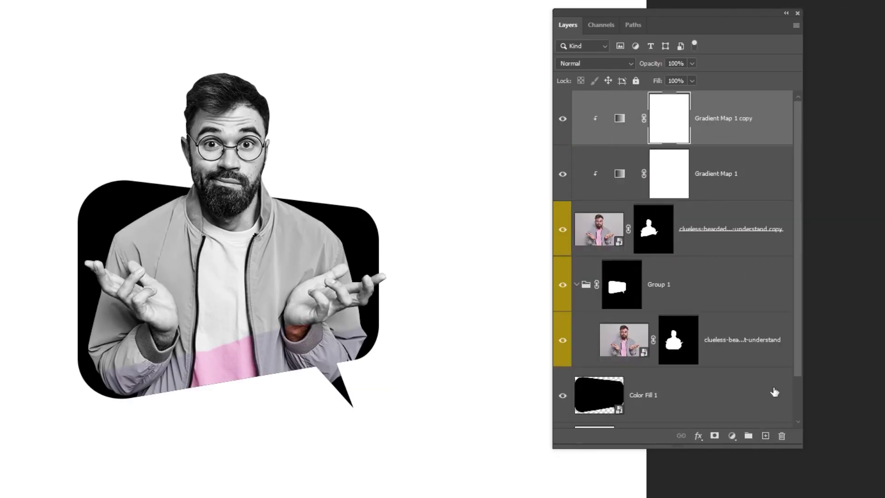
key("ctrl+bracketleft")
key("ctrl+bracketleft")
key("ctrl+bracketleft")
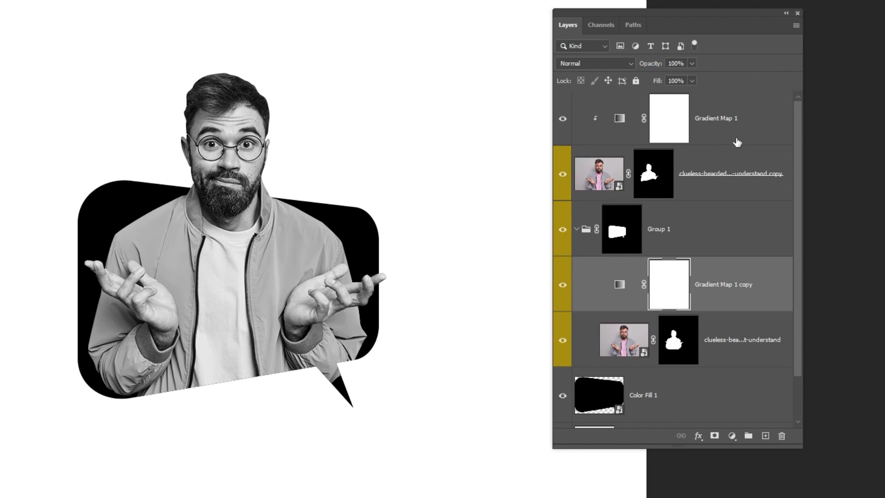
right_click(743, 293)
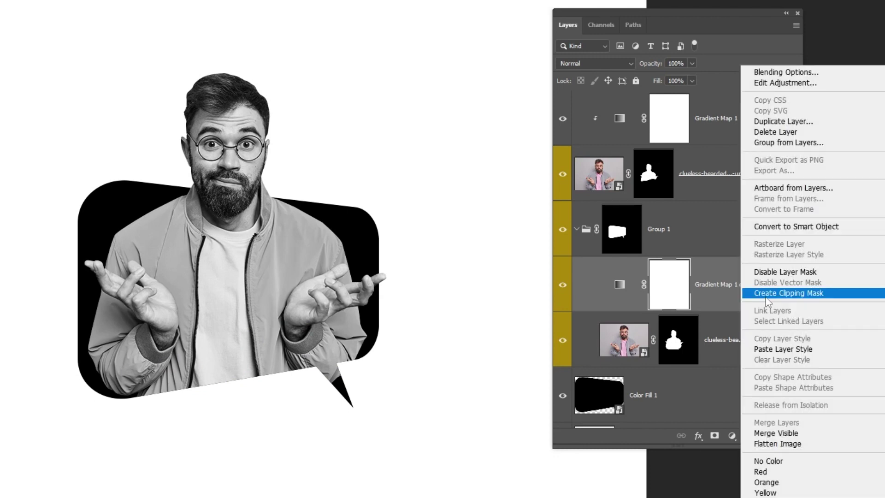
left_click(748, 293)
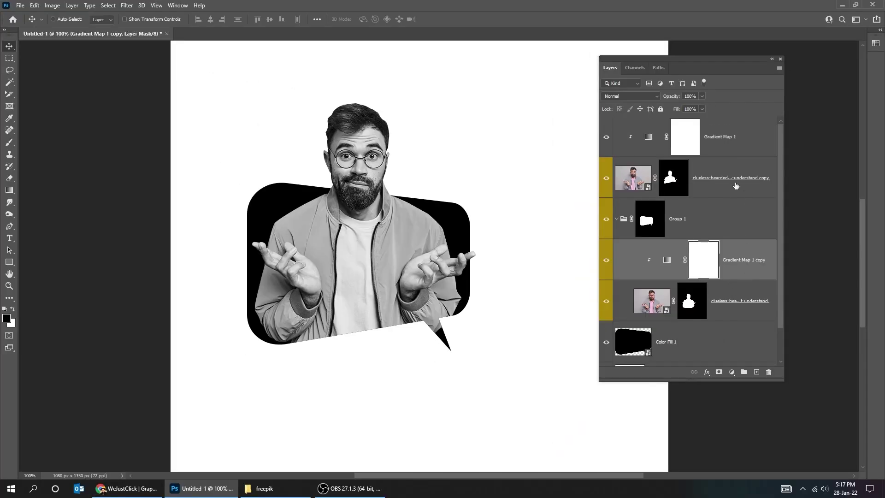
Link the lower man layer with the other man layers.
left_click(735, 311)
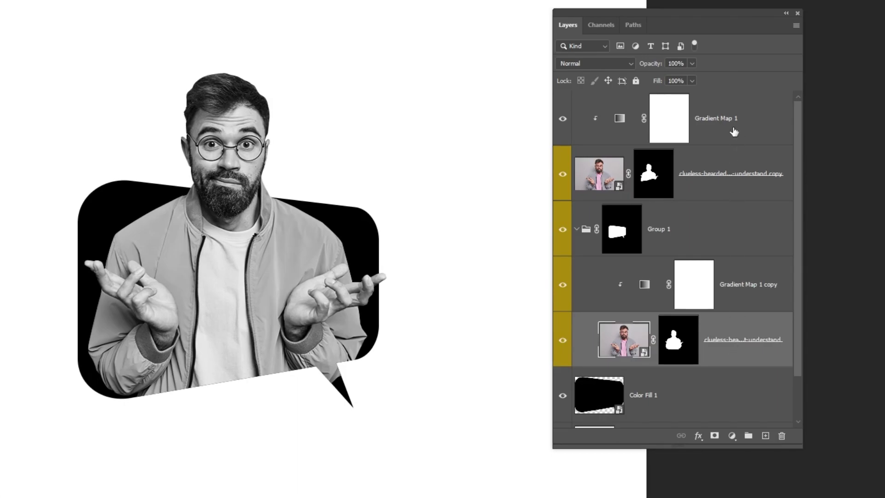
left_click(733, 152, "shift")
left_click(681, 435)
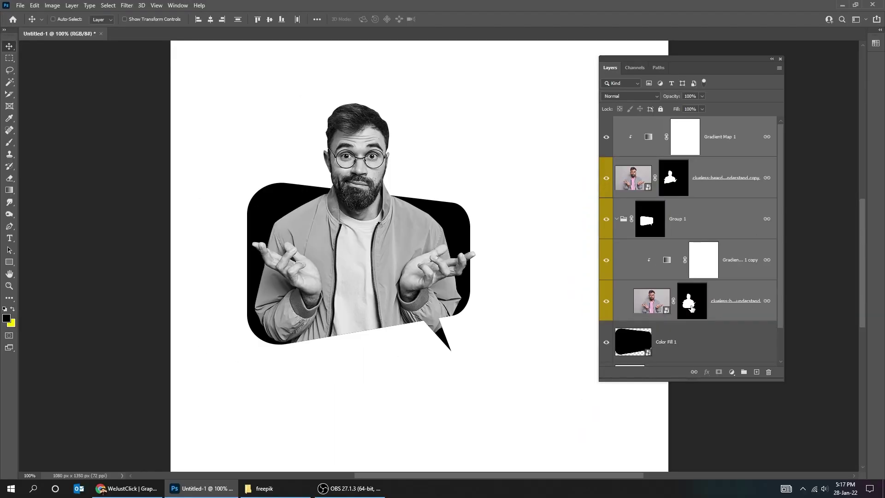
scroll(691, 308, "down", 1)
Give Color Fill 1 an 8 px inside stroke in yellow #fce701 and drop its fill to 0%.
left_click(682, 307)
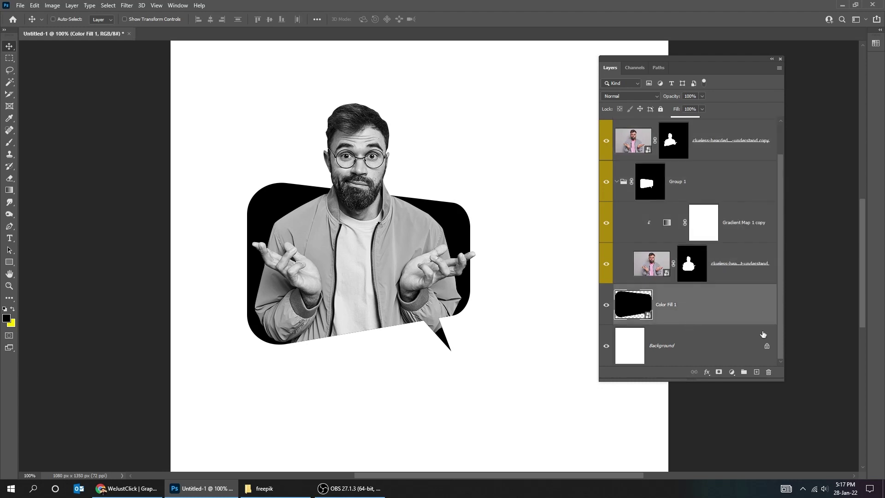
left_click_drag(783, 381, 764, 244)
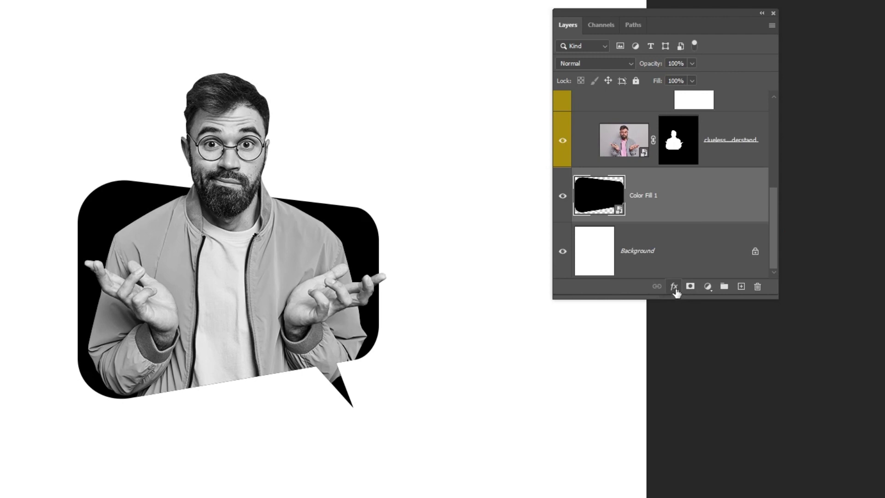
left_click(689, 262)
left_click(687, 329)
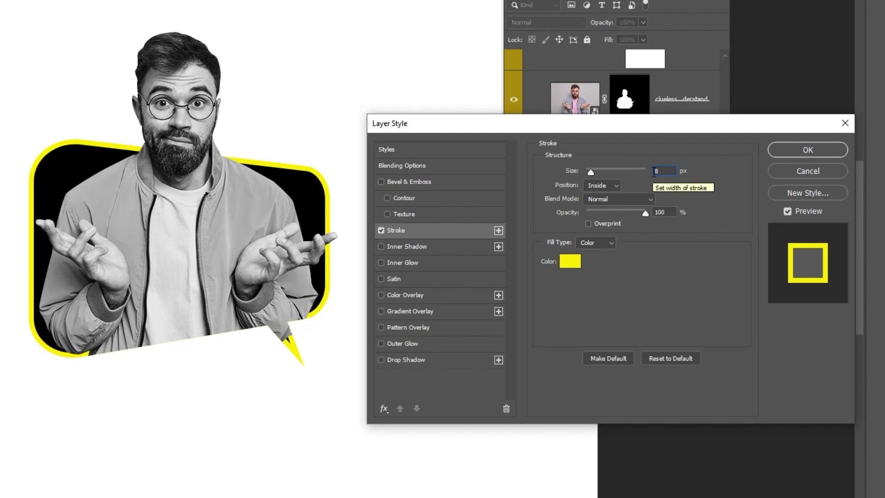
left_click(570, 261)
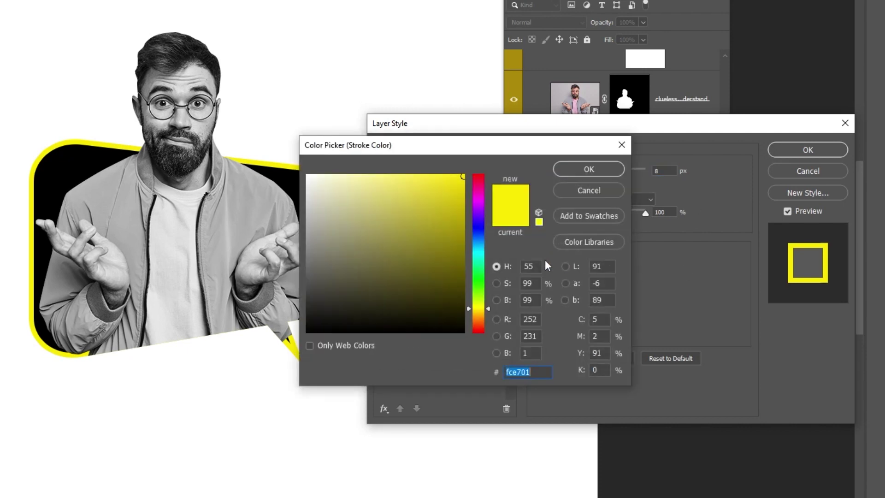
left_click(576, 170)
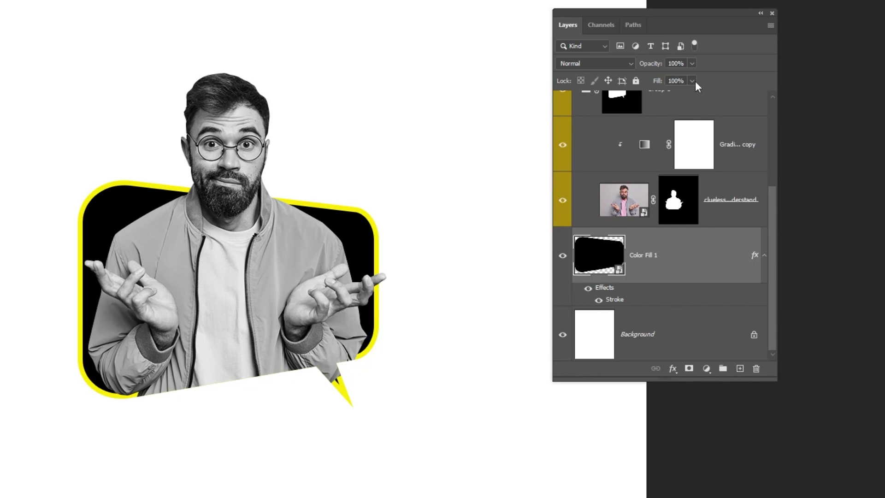
left_click(692, 81)
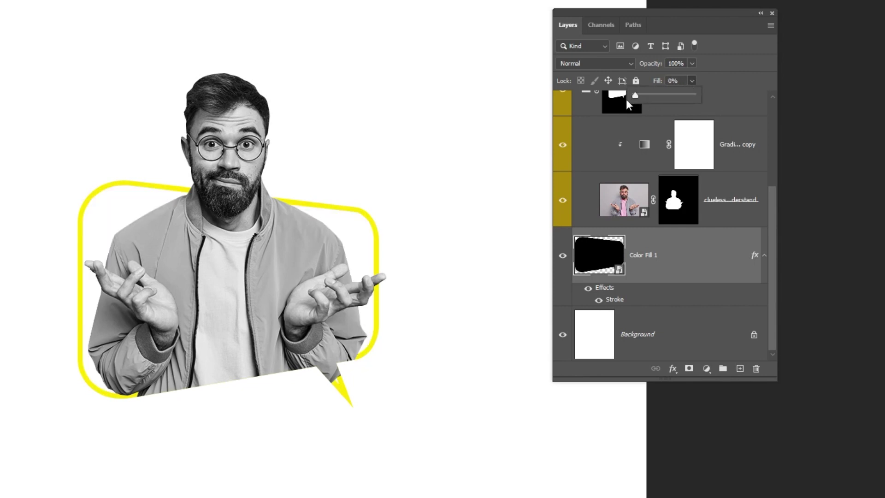
left_click(709, 324)
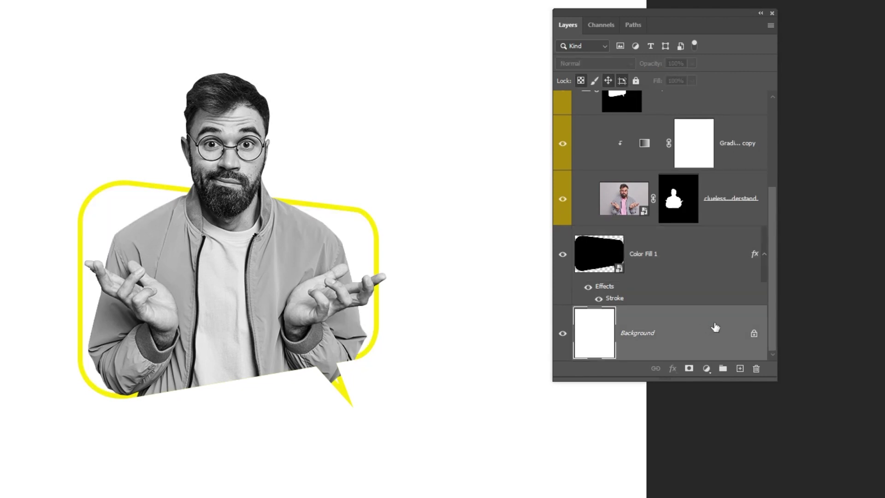
Add a black 000000 Solid Color fill layer and move the 8 px yellow stroke outside.
left_click(706, 368)
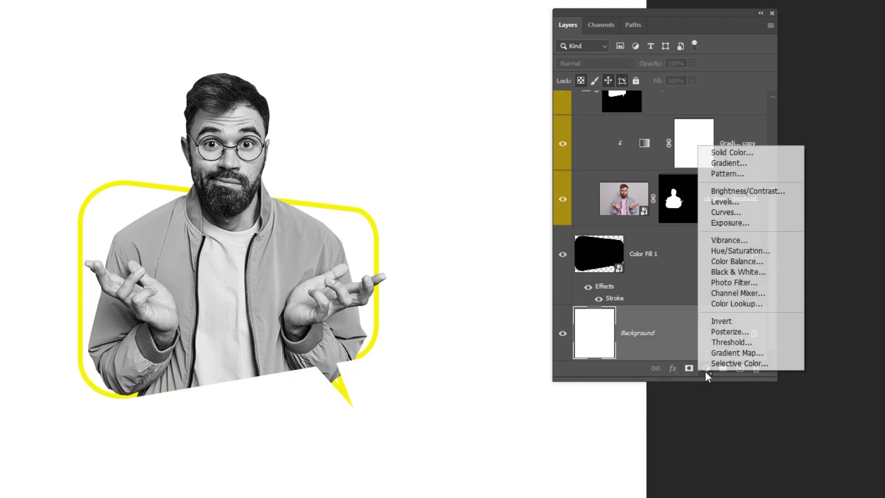
left_click(731, 152)
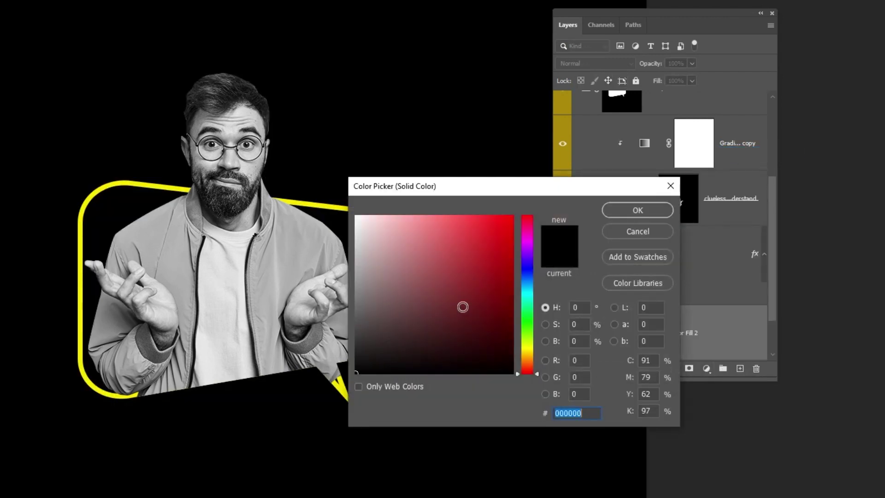
left_click(610, 212)
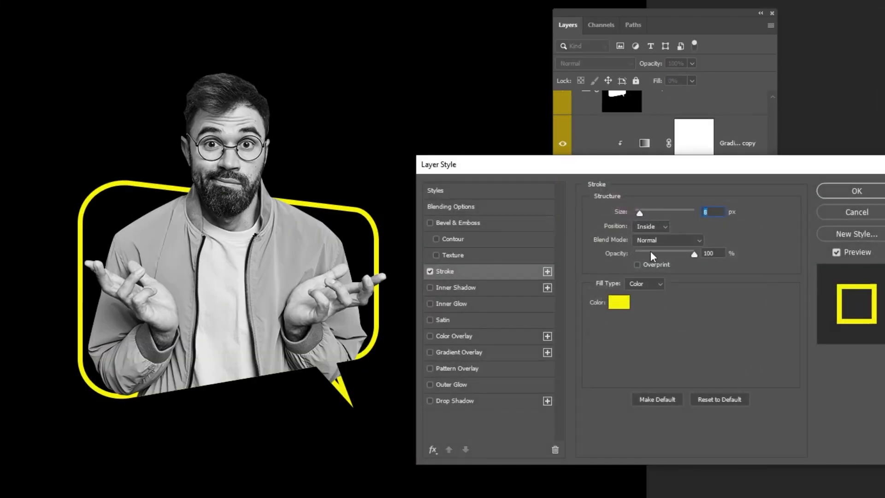
left_click(656, 237)
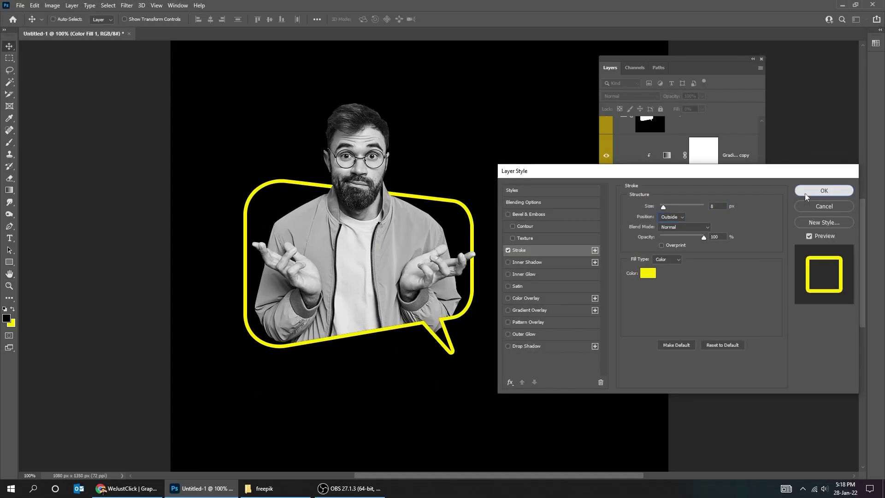
left_click(805, 192)
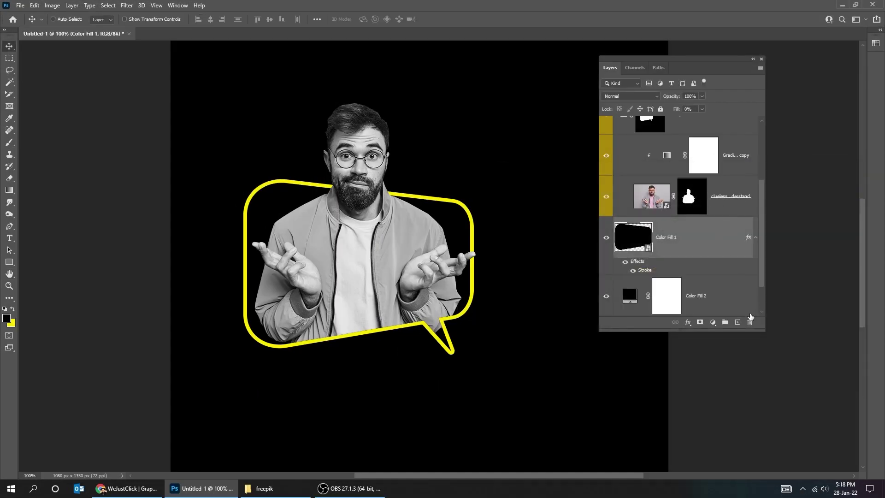
Add a Gradient Overlay effect to Color Fill 1, keeping the Normal blend mode.
left_click_drag(765, 331, 763, 363)
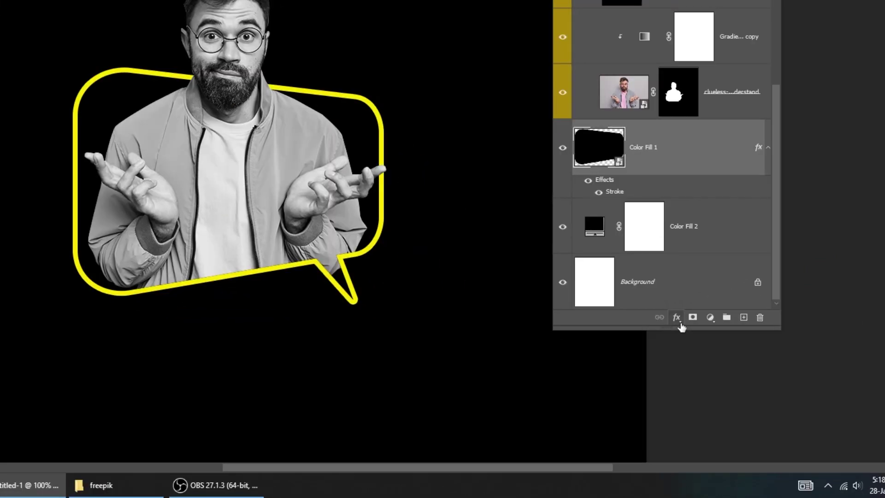
left_click(691, 365)
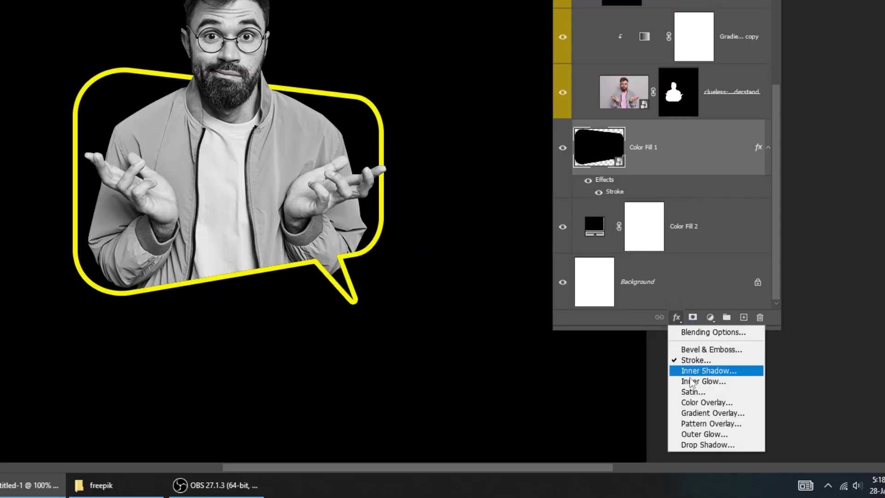
left_click(705, 413)
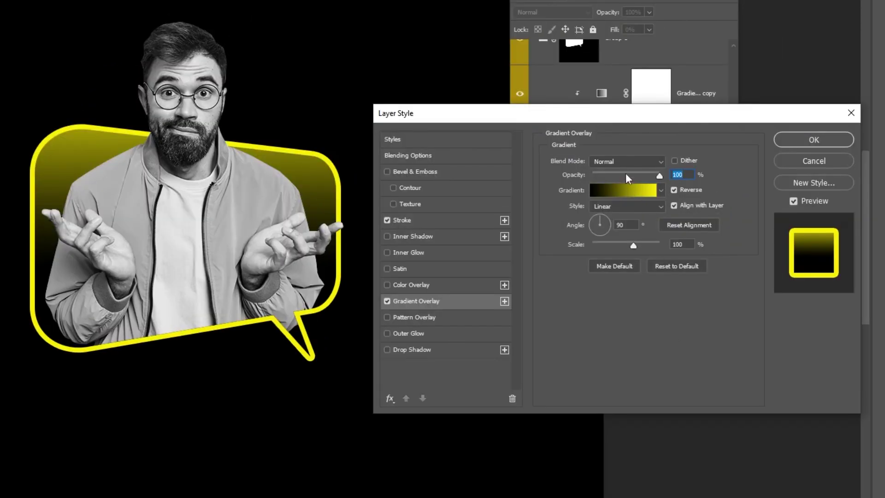
left_click(627, 162)
left_click(628, 169)
left_click(641, 190)
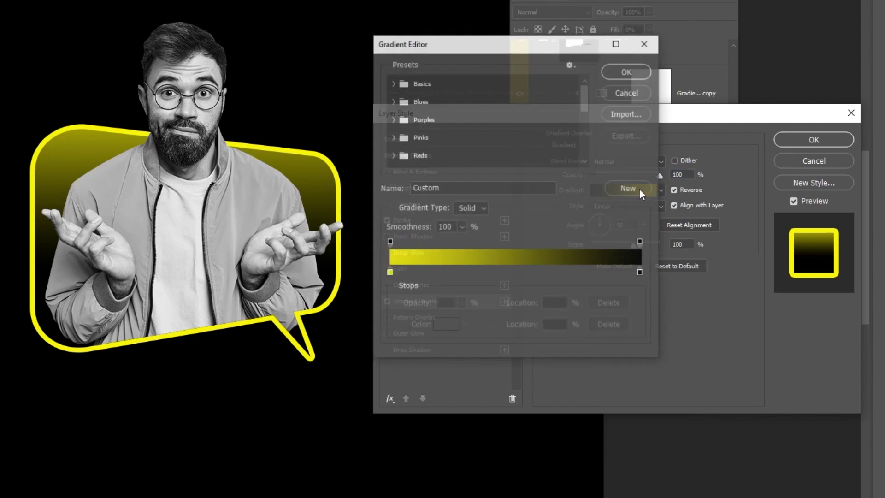
Set the overlay gradient stops to yellow fce701 and black, then apply the effect.
left_click(390, 275)
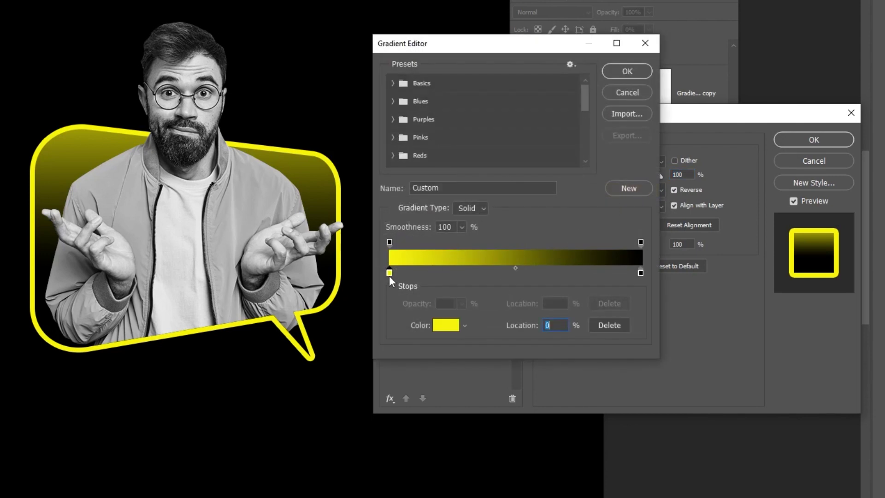
left_click(438, 328)
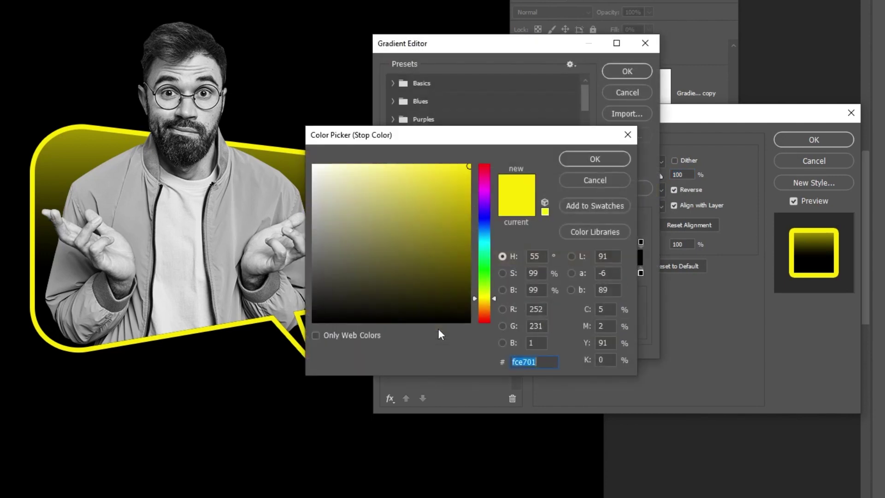
left_click(540, 363)
left_click(615, 159)
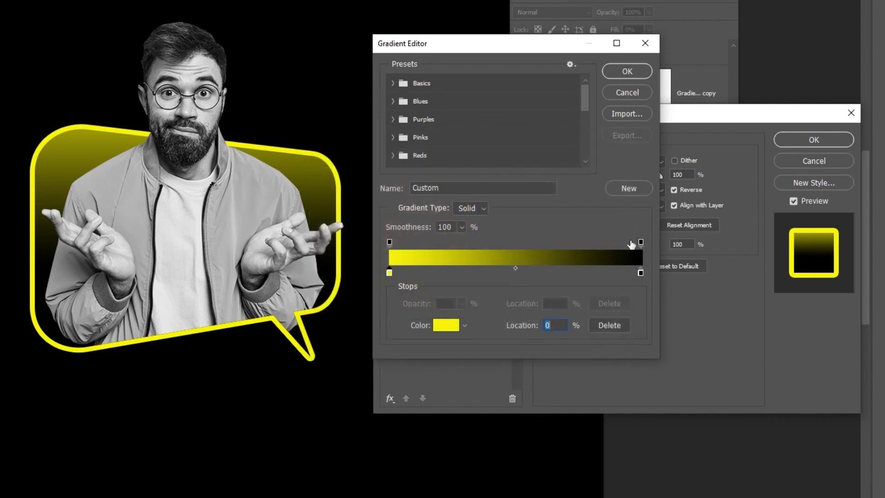
left_click(641, 273)
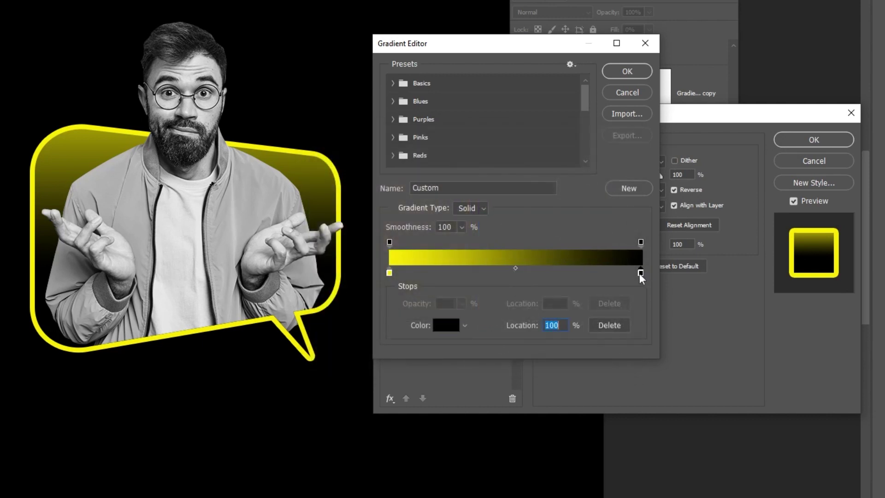
double_click(640, 273)
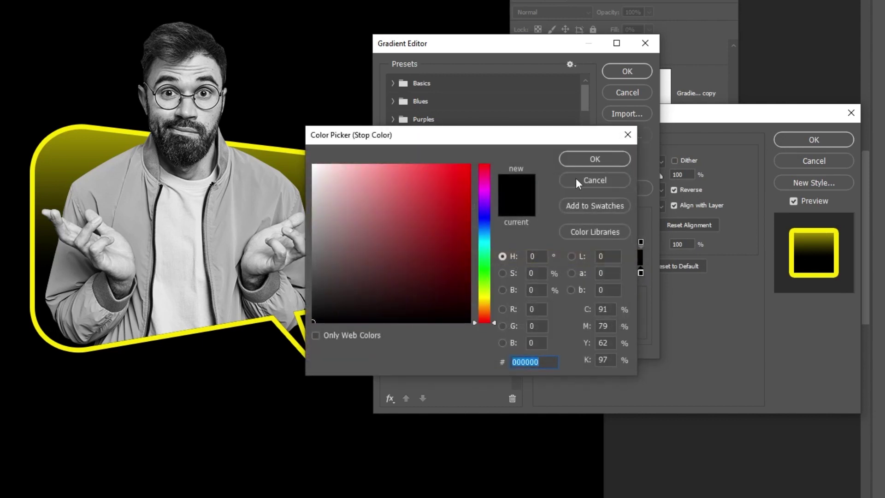
left_click(580, 161)
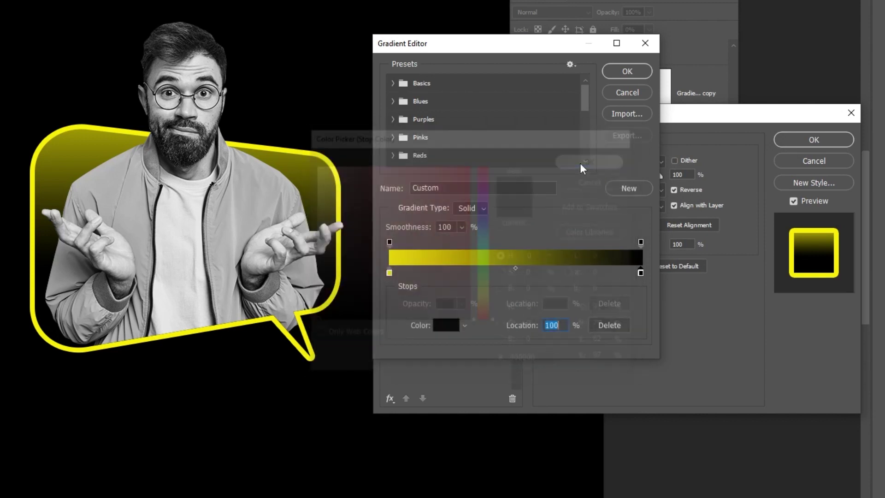
left_click(628, 72)
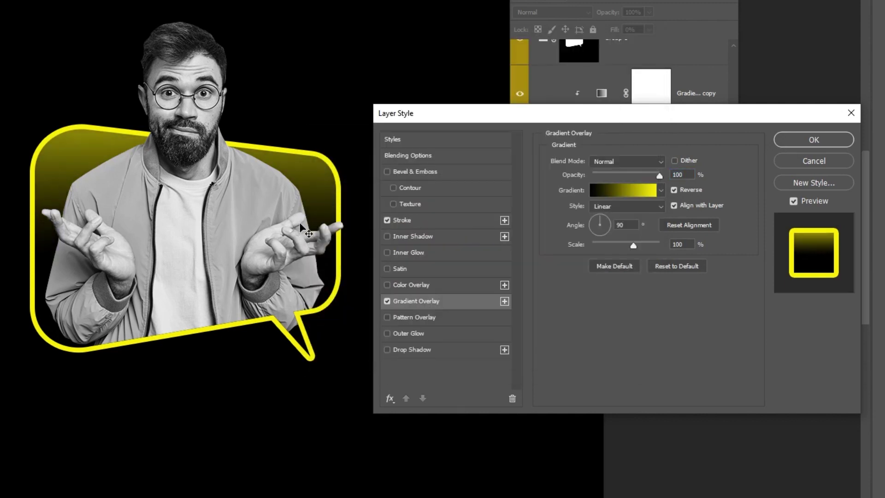
left_click(815, 140)
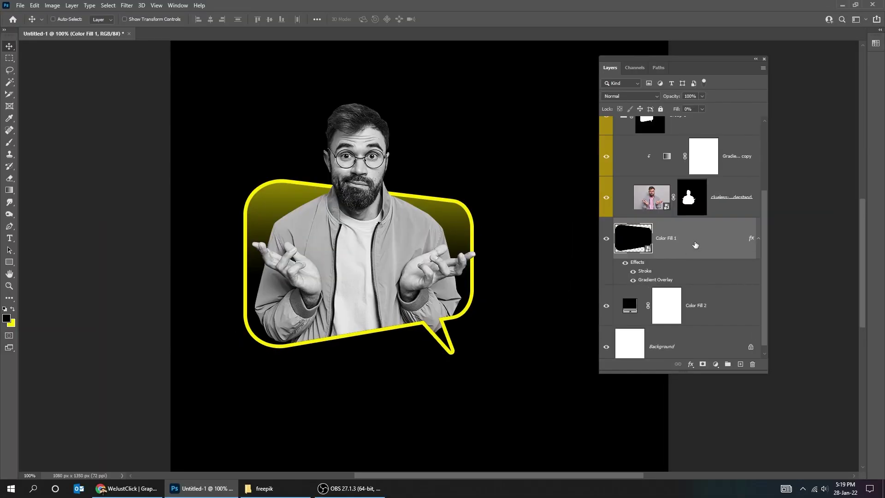
scroll(695, 244, "up", 2)
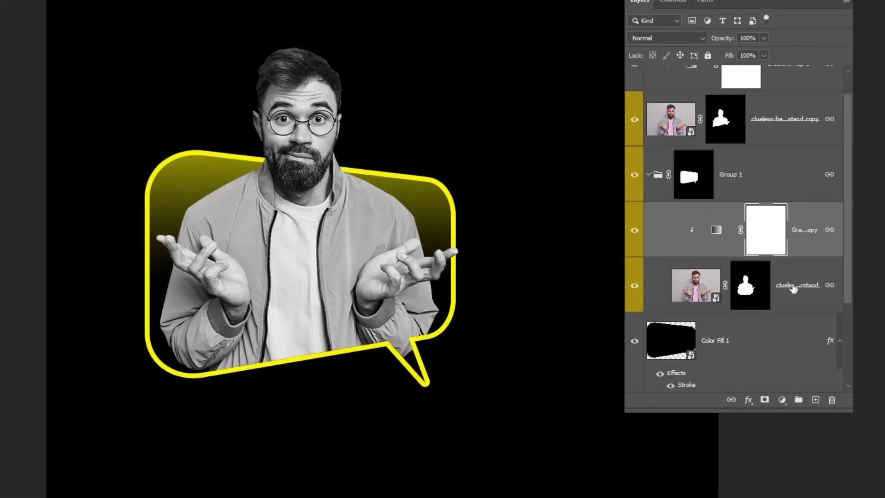
Add a Brightness/Contrast adjustment at −29 brightness and 33 contrast, clipped to the lower man photo.
left_click(782, 400)
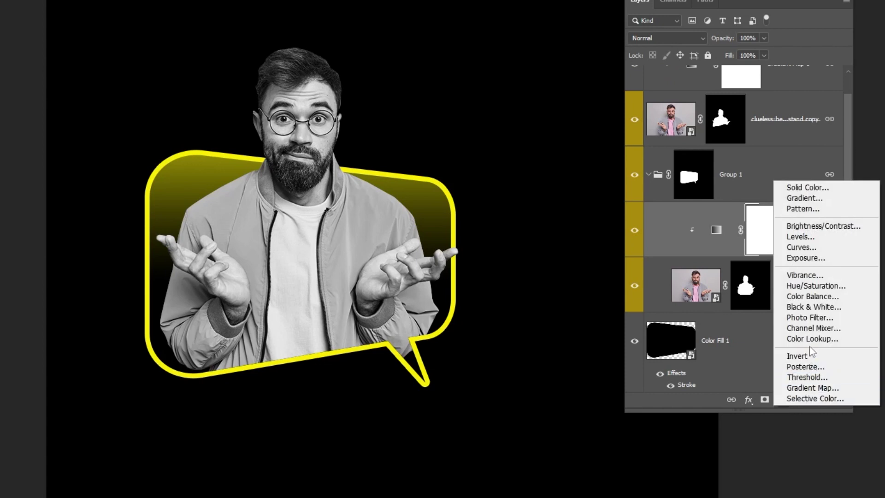
left_click(824, 226)
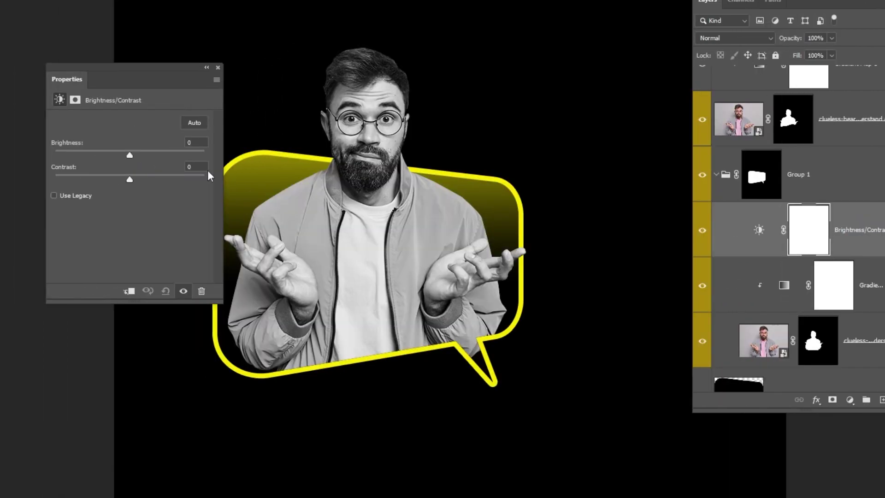
left_click(139, 179)
key("shift+Tab")
type("-29")
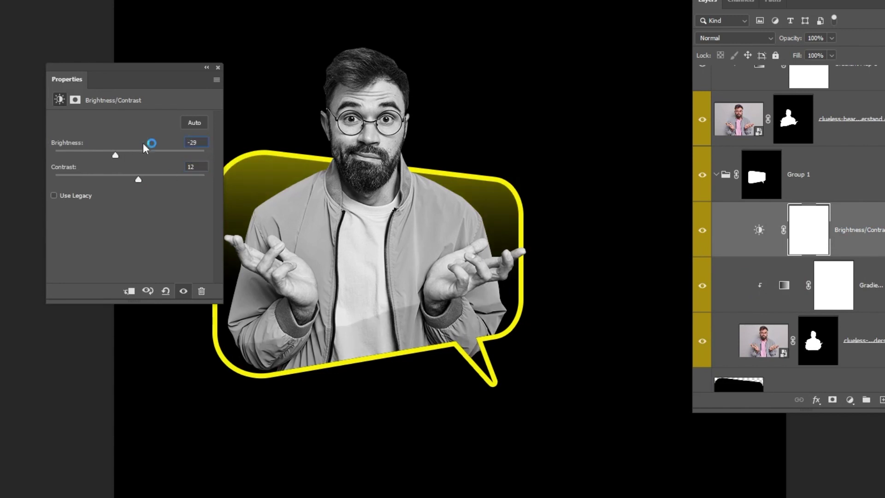
key("Tab")
type("33")
left_click(129, 291)
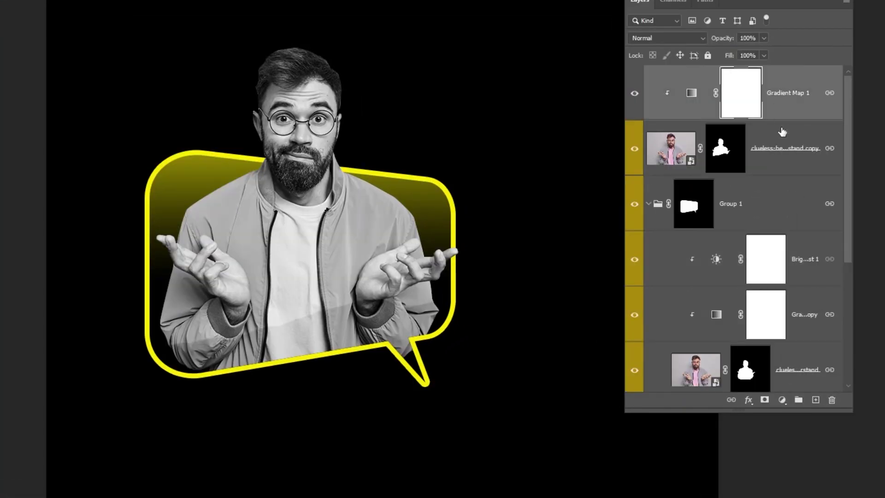
Add a clipped Brightness/Contrast above Gradient Map 1 with brightness −29 and contrast 33.
left_click(781, 400)
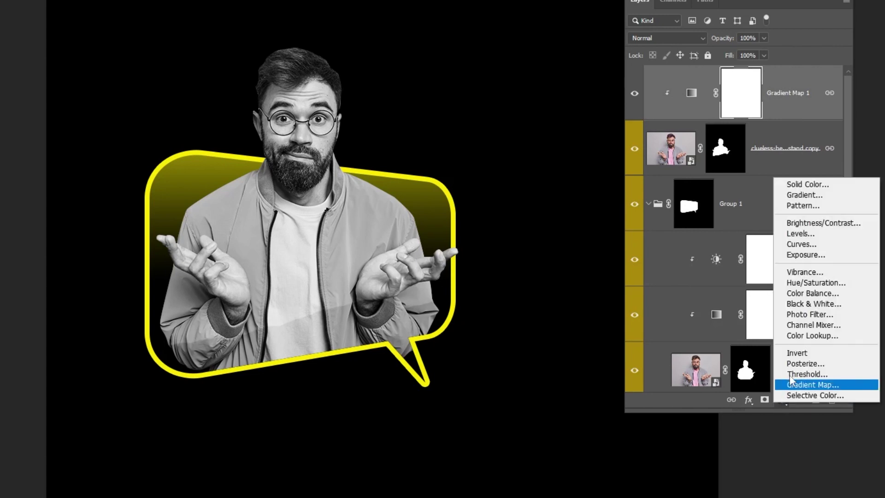
left_click(822, 223)
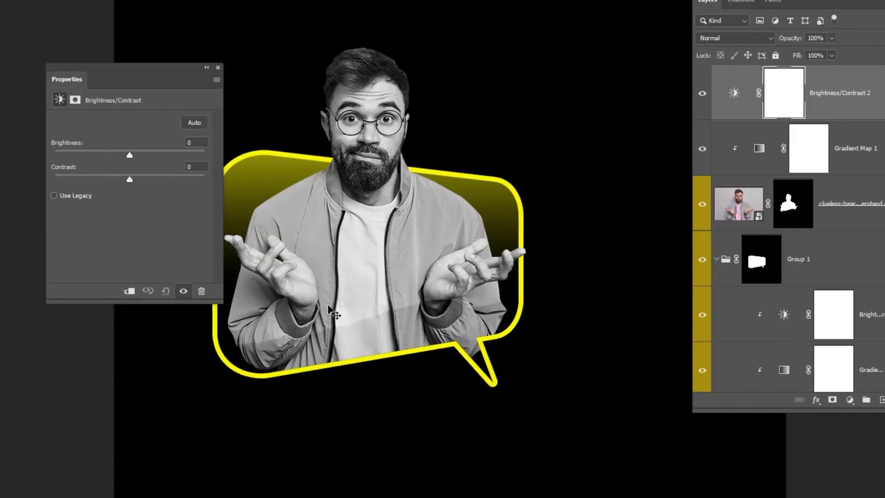
left_click(61, 291)
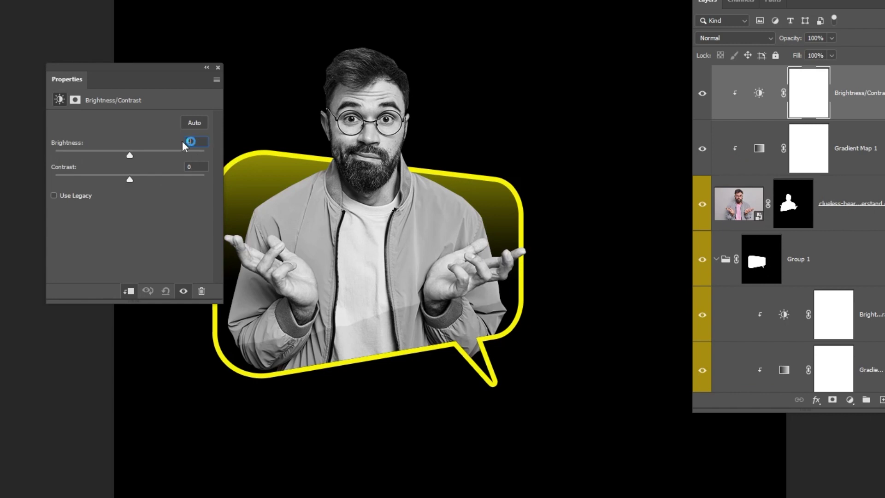
type("-29")
key("Tab")
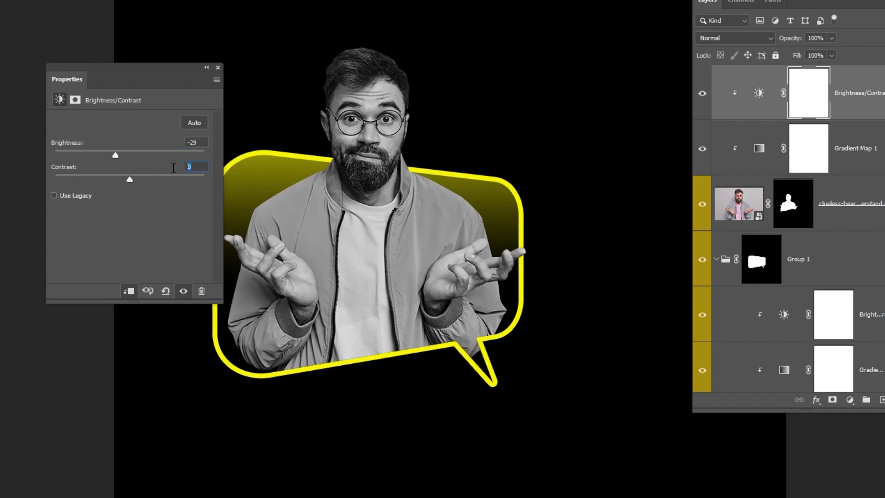
type("33")
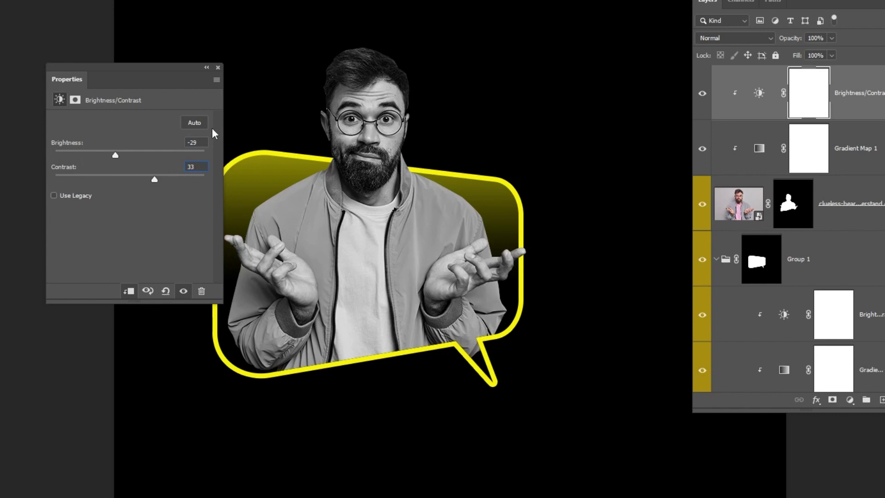
left_click(218, 67)
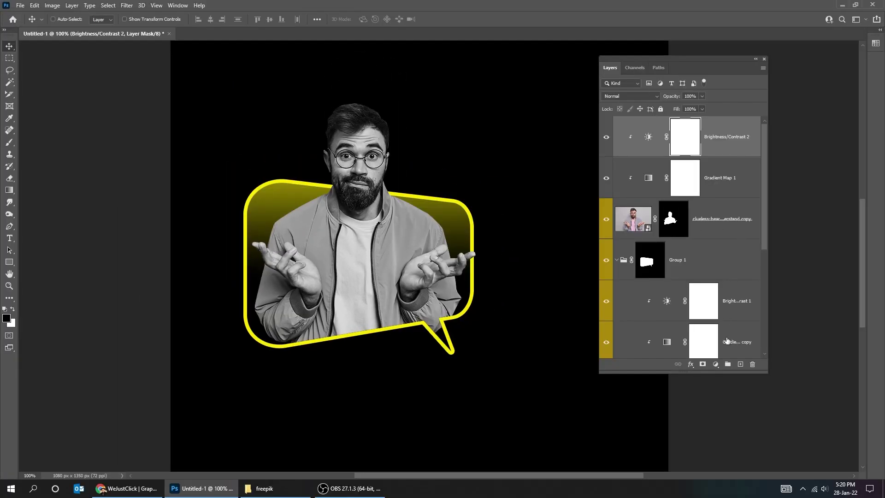
Select Group 1 and Color Fill 1 and convert them into one smart object.
left_click_drag(763, 371, 764, 412)
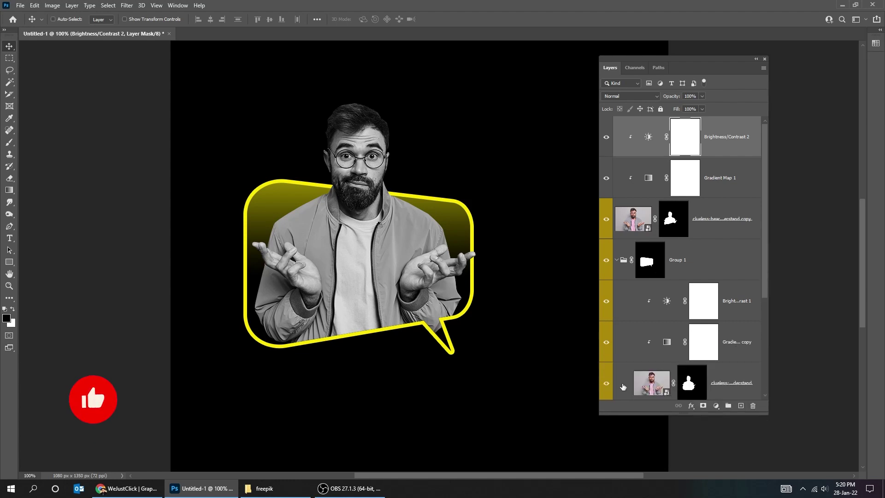
key("ctrl+minus")
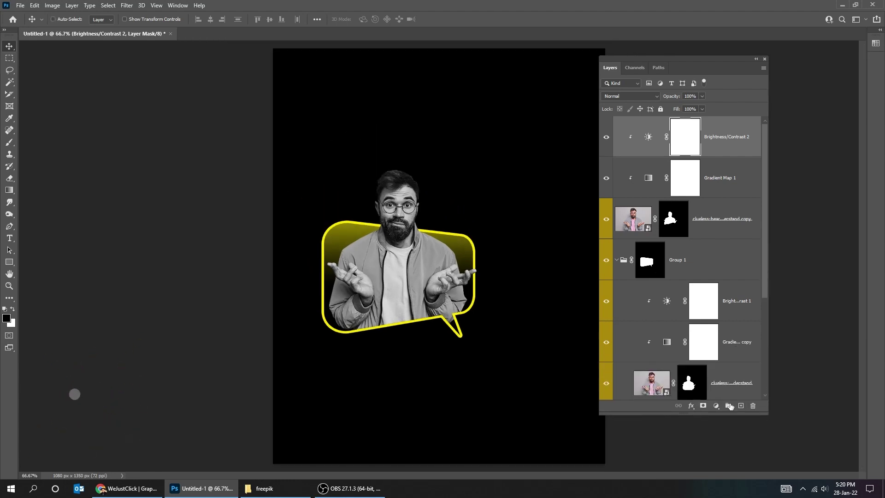
left_click(737, 151)
scroll(736, 217, "down", 3)
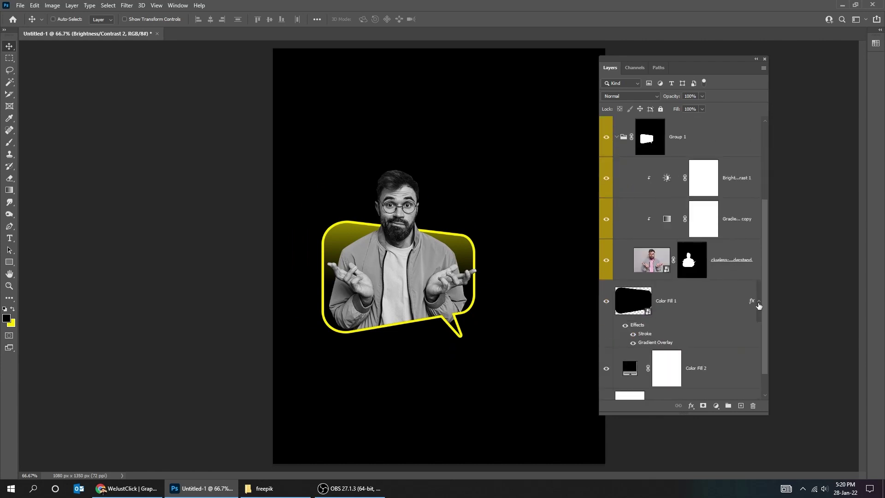
left_click(758, 302)
left_click(730, 307, "shift")
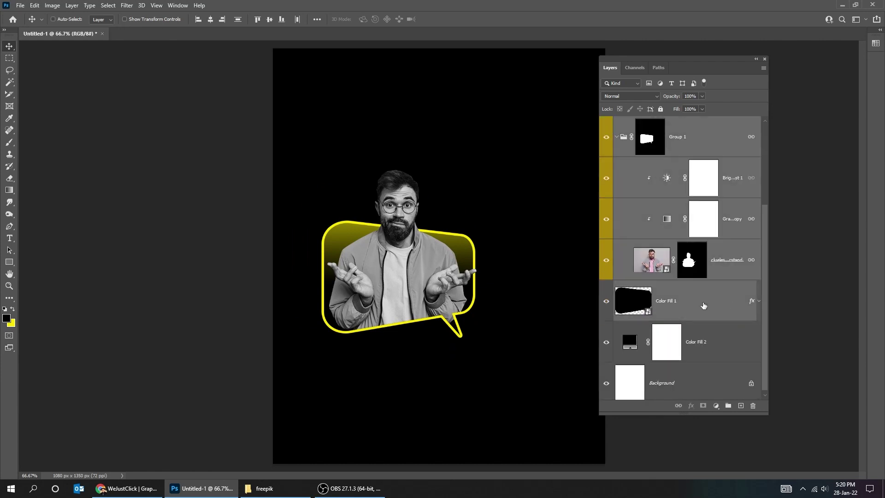
scroll(689, 299, "up", 3)
scroll(686, 297, "down", 3)
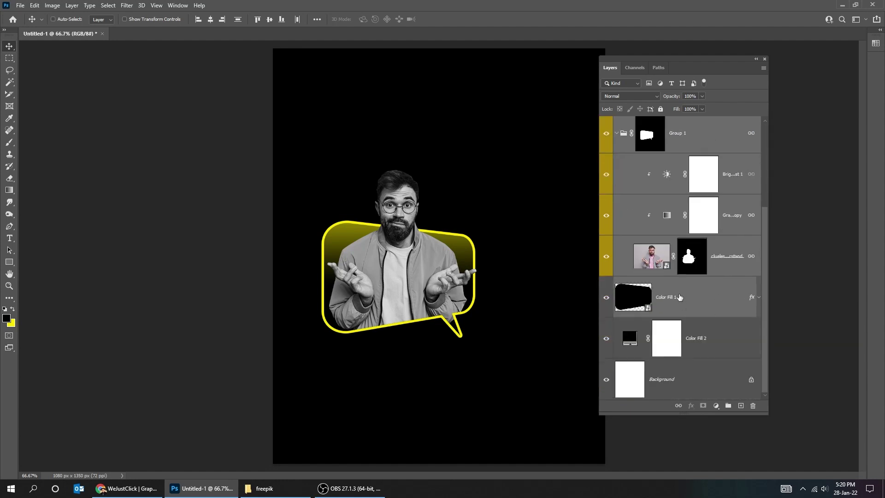
right_click(680, 294)
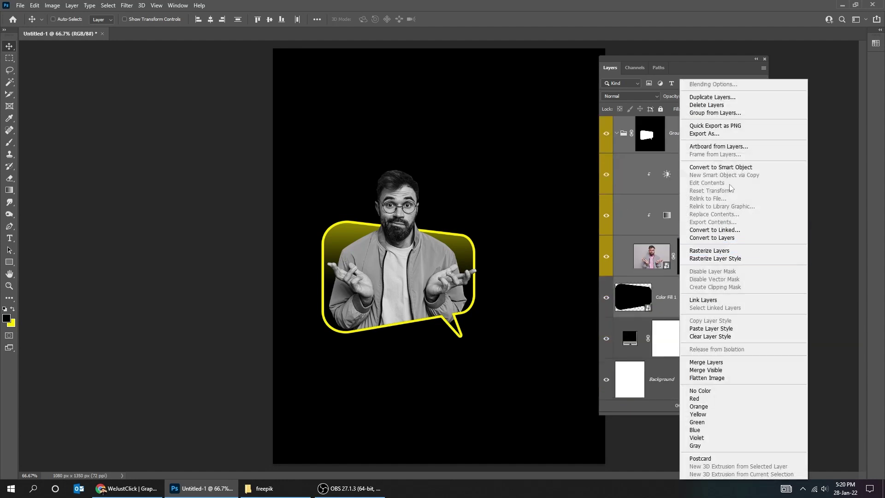
left_click(730, 168)
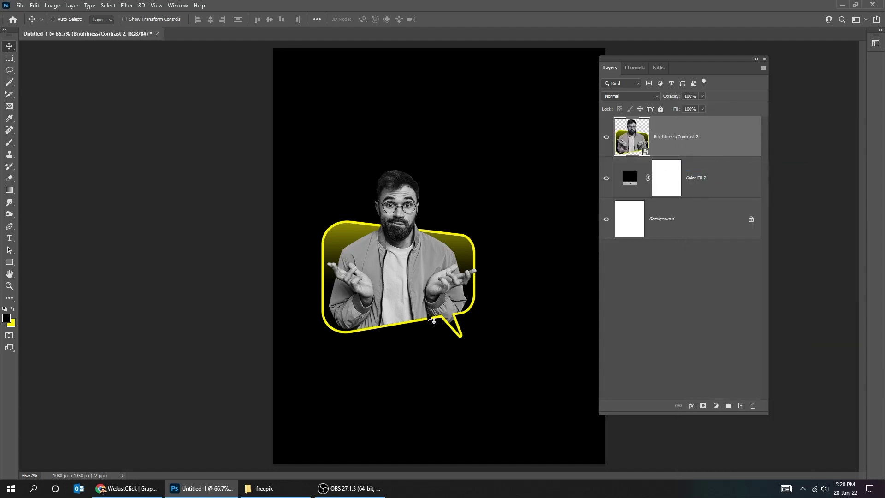
Scale the smart object up to about 120%.
key("ctrl+t")
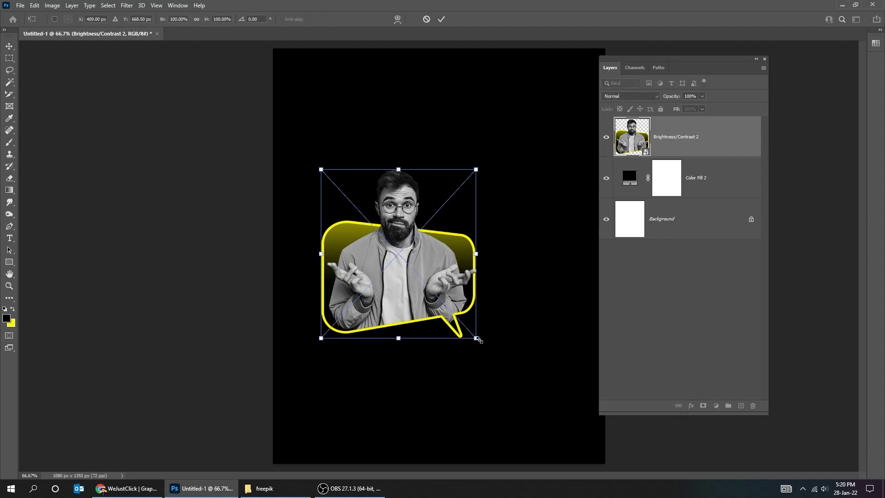
left_click_drag(476, 338, 490, 360)
key("Return")
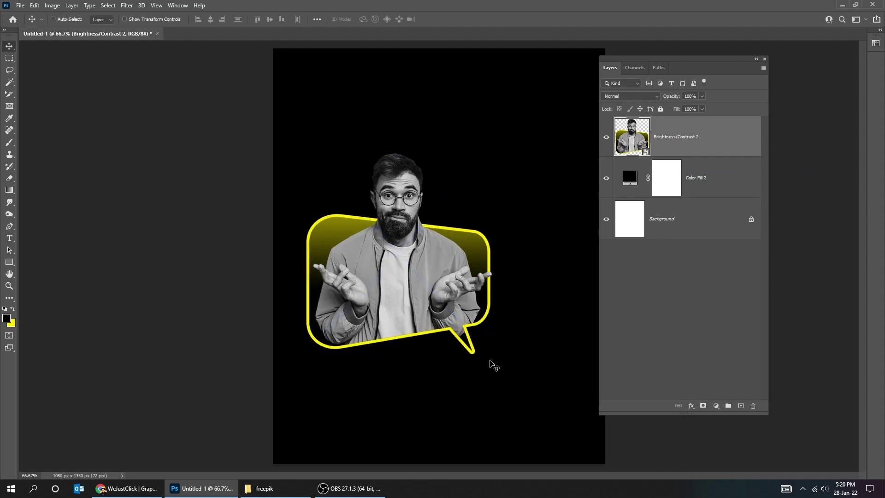
key("Tab")
key("Tab")
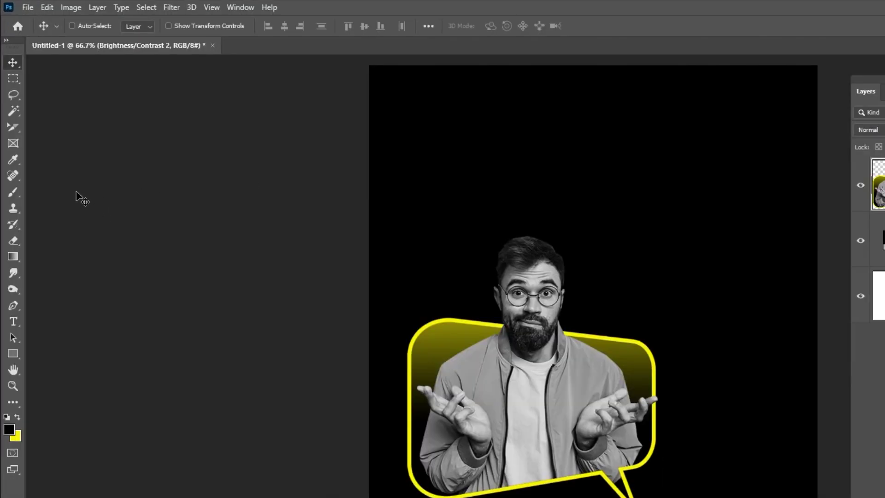
Type the white headline 'did you find this tutorial helpful?' above the man over three lines.
key("t")
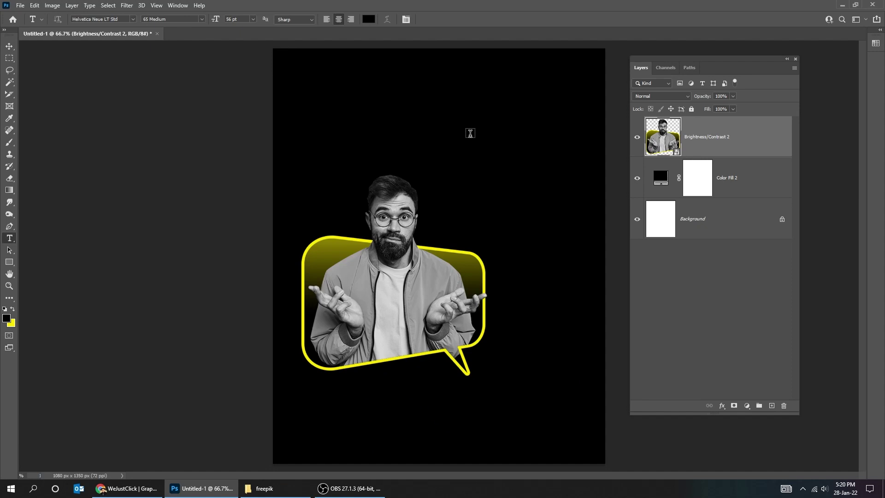
left_click(456, 130)
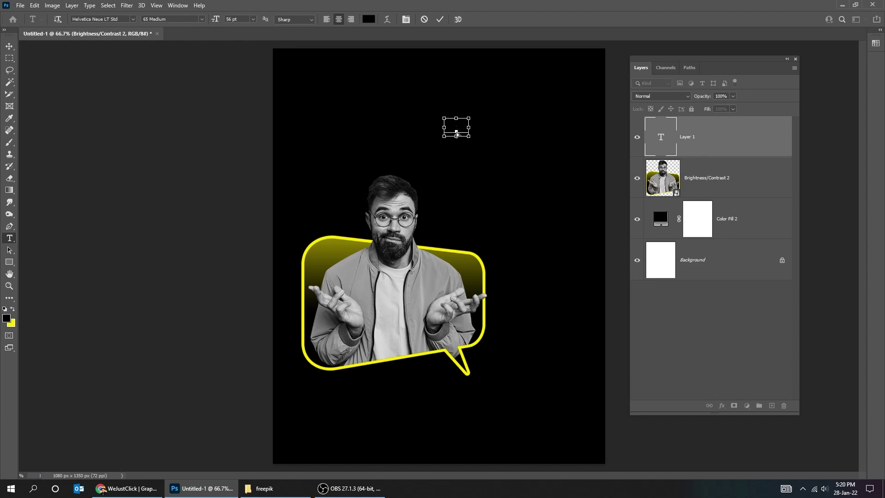
key("ctrl+Return")
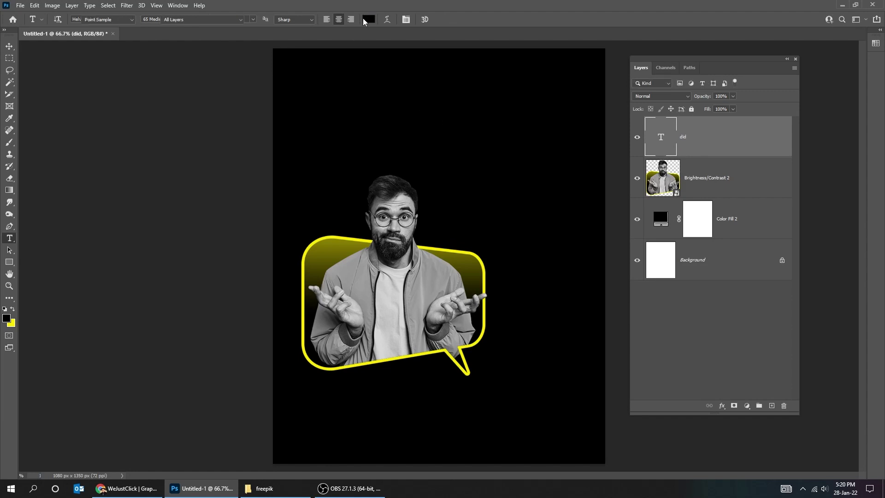
left_click(454, 209)
left_click(669, 210)
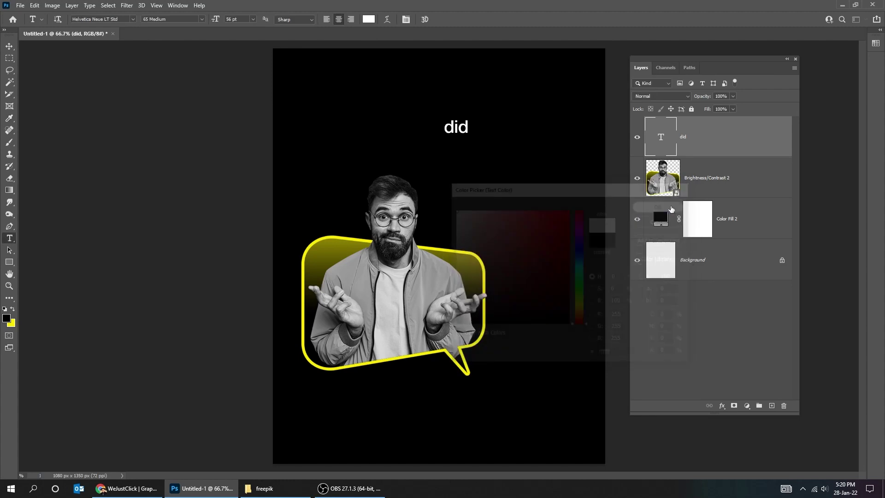
left_click(466, 126)
type("you f")
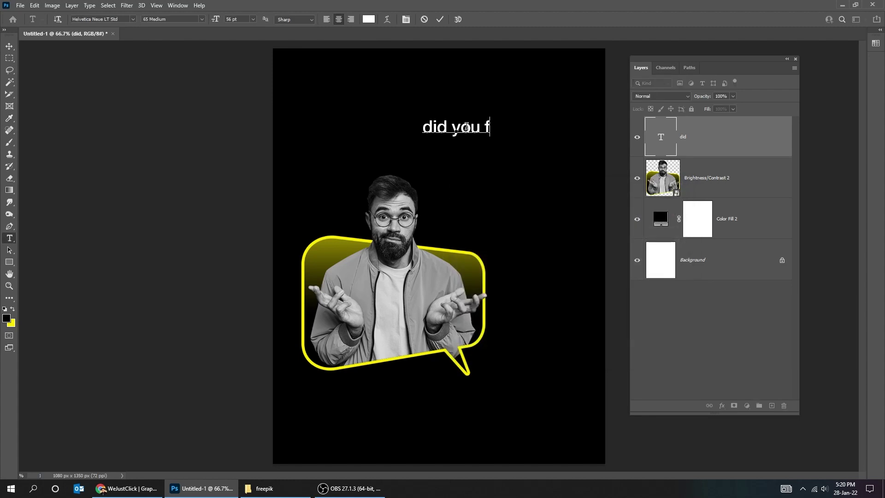
type("ind ")
type("this tutorial")
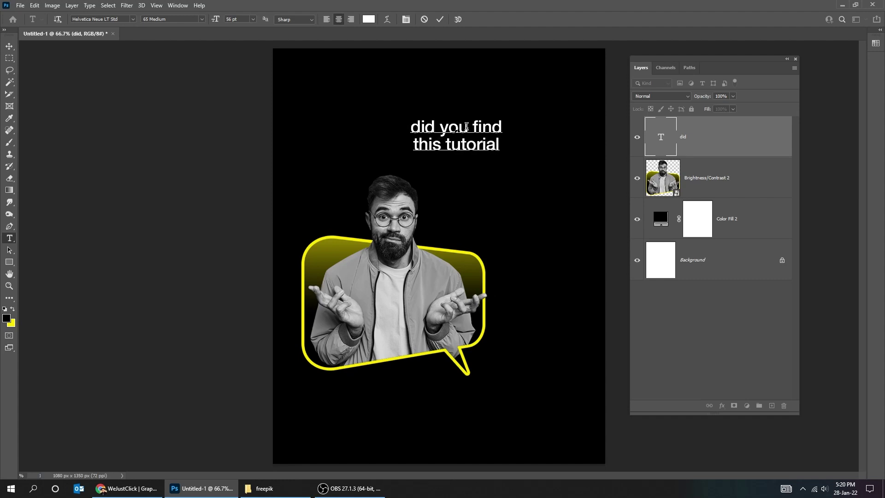
key("Return")
type("helpful?")
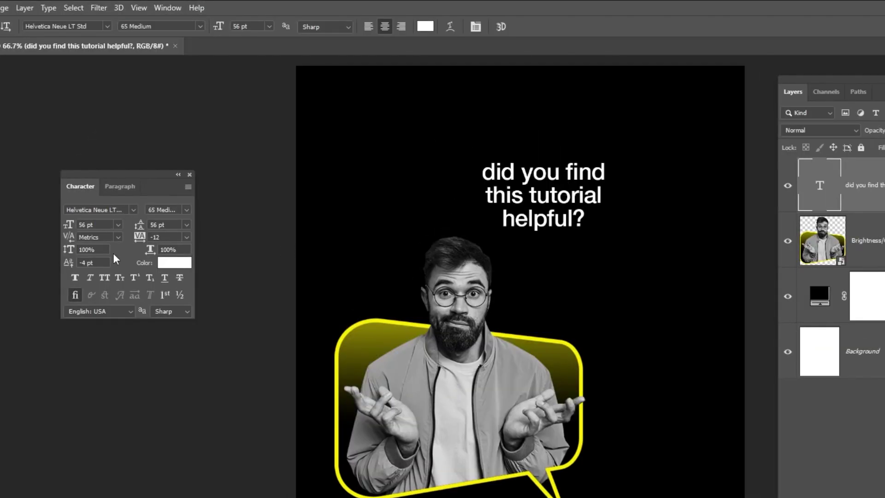
Apply All Caps, the Bw Stretch Black font and right alignment to the headline.
left_click(107, 277)
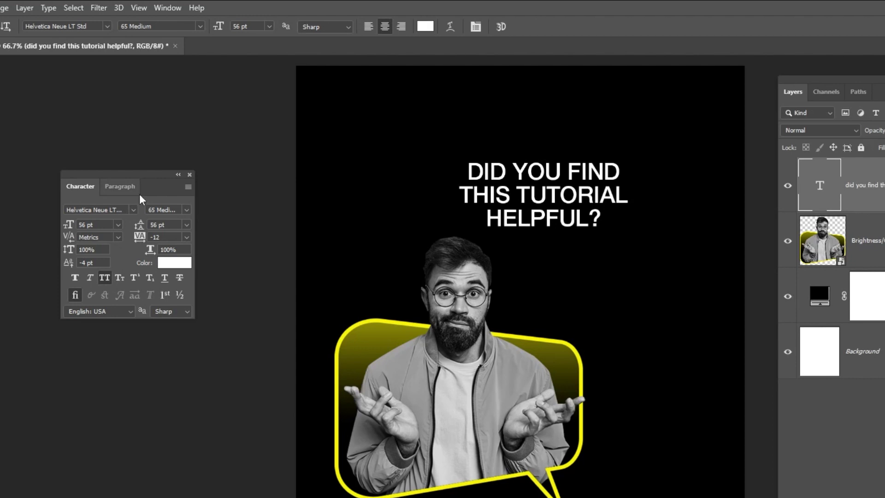
left_click(105, 210)
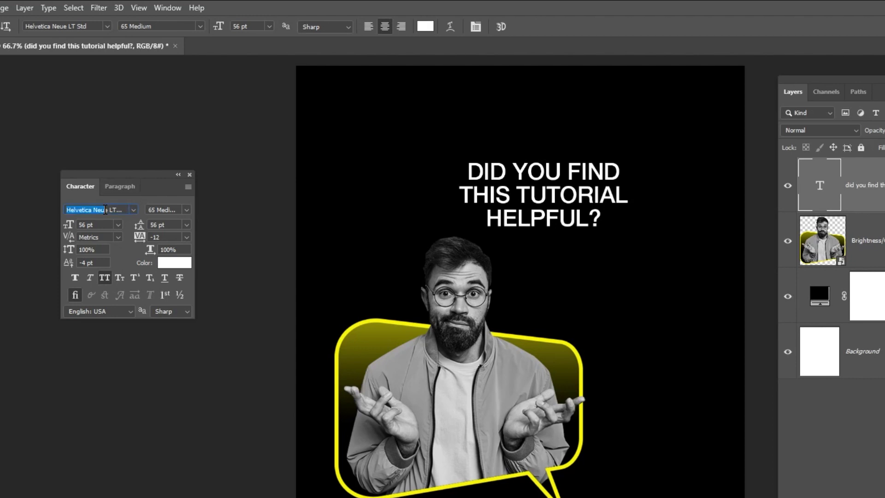
type("bw")
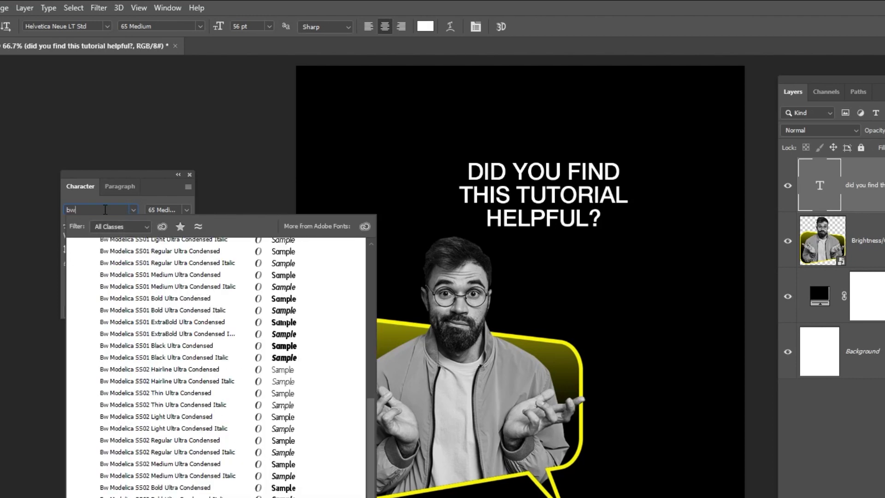
type(" s")
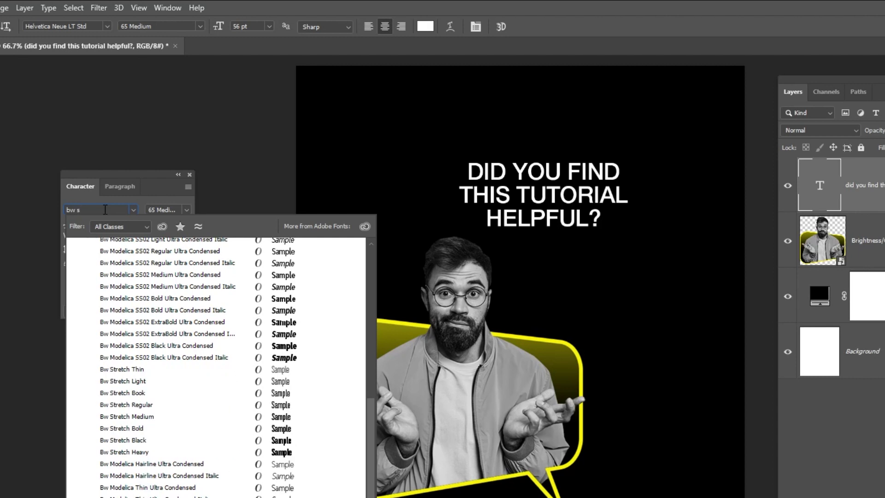
type("tretch")
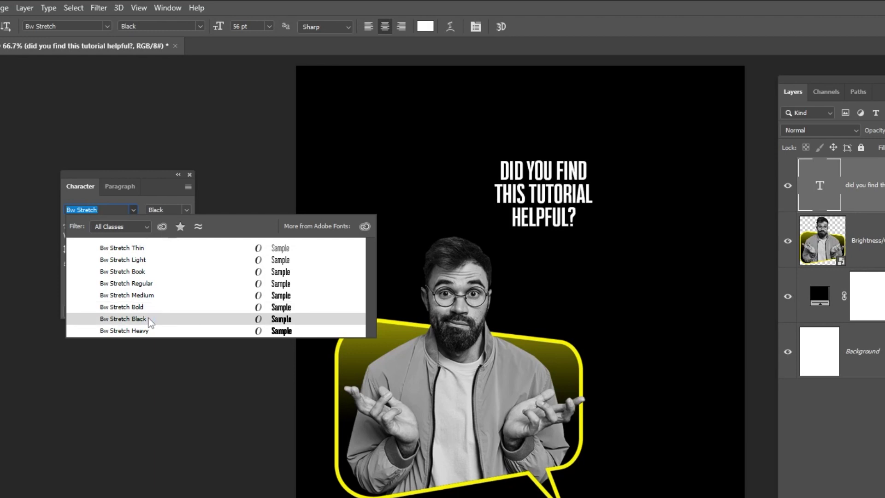
left_click(122, 319)
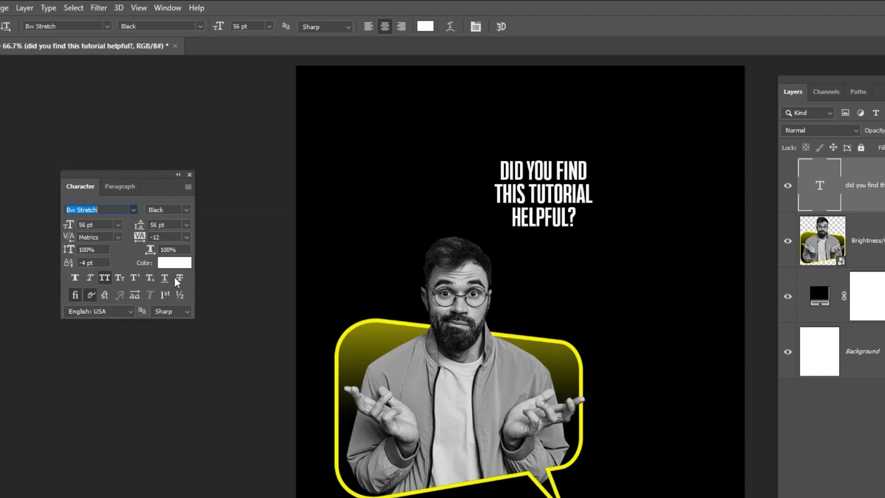
left_click(401, 26)
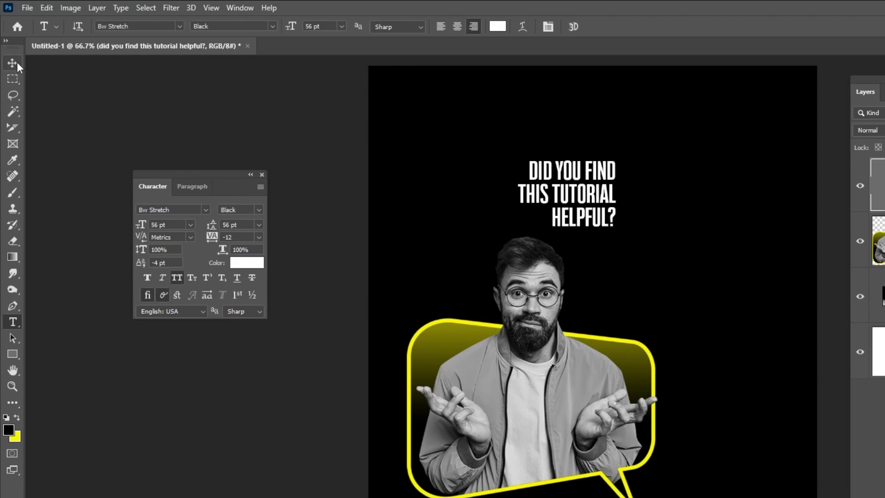
key("v")
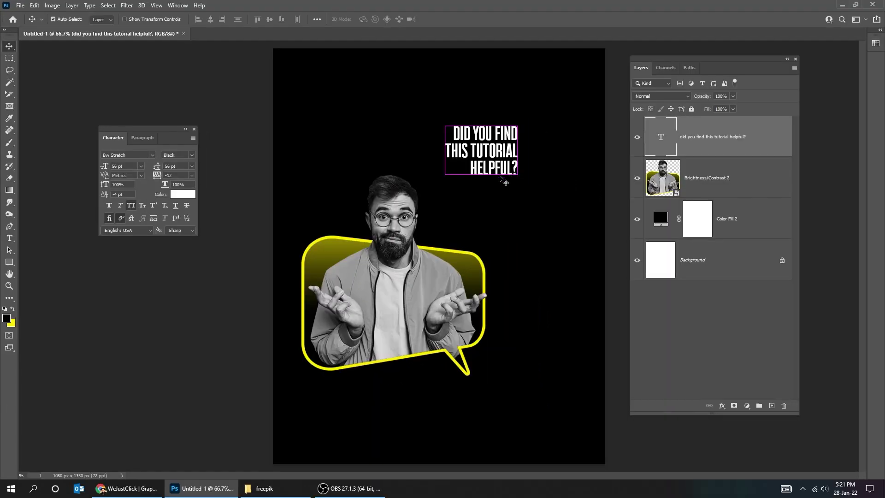
Enlarge the headline to about 206% and move it toward the upper right.
key("ctrl+t")
left_click_drag(445, 180, 405, 206)
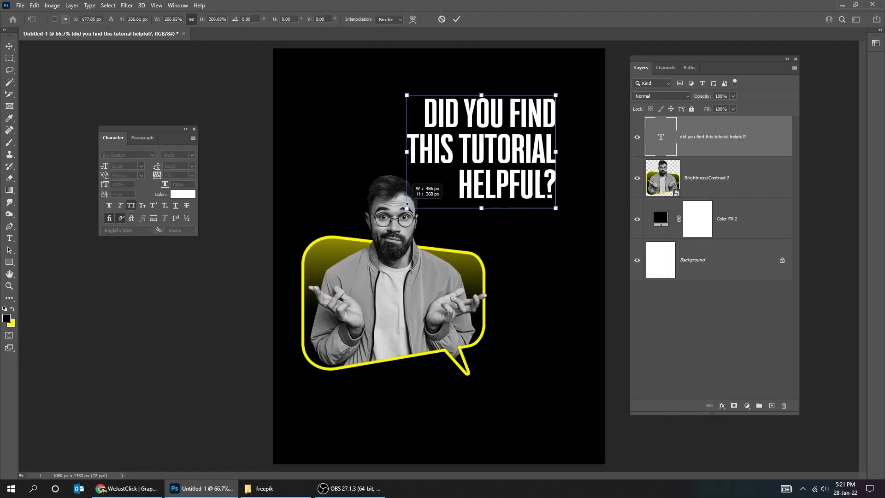
key("Return")
left_click_drag(535, 184, 545, 203)
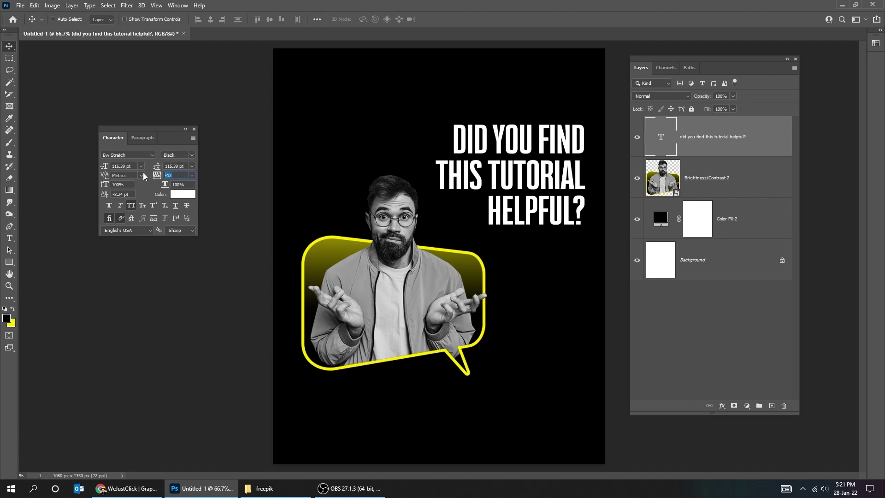
Set the headline tracking to -15 and select the word HELPFUL? for recolouring.
key("Return")
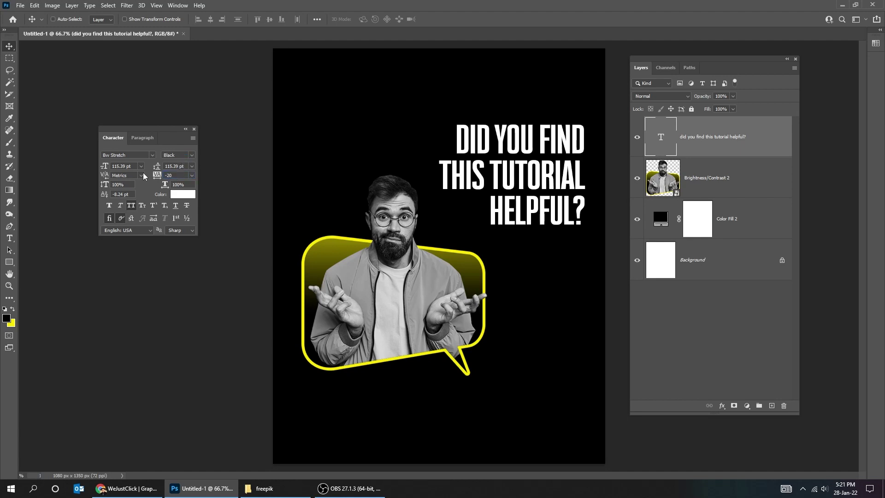
left_click(162, 174)
key("Return")
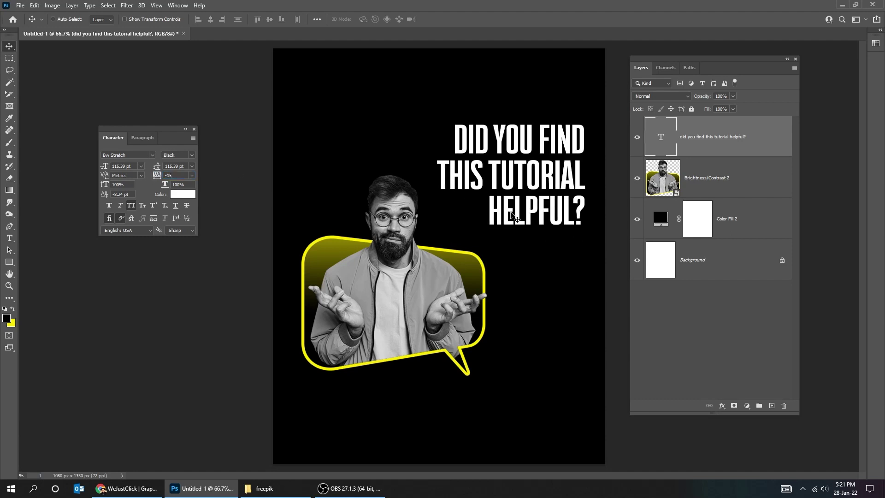
key("t")
left_click_drag(487, 211, 595, 211)
Colour the selected word HELPFUL? yellow (fce701) and commit the headline edit.
left_click(369, 19)
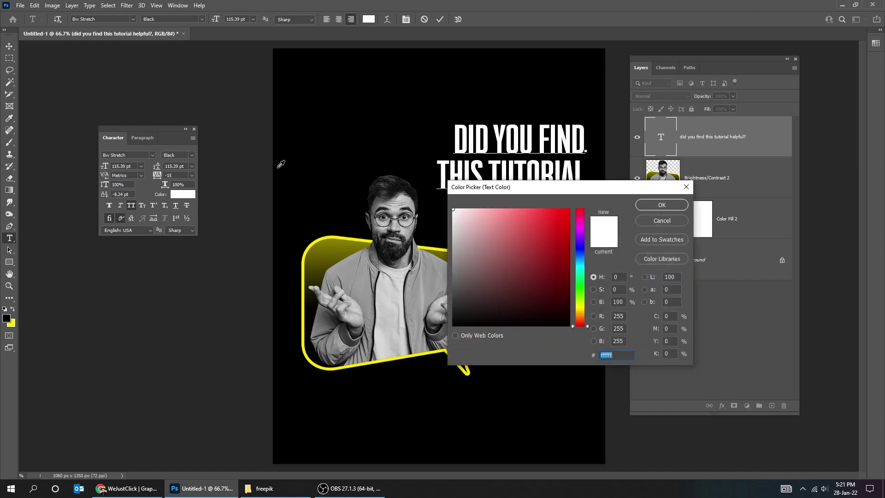
left_click(15, 323)
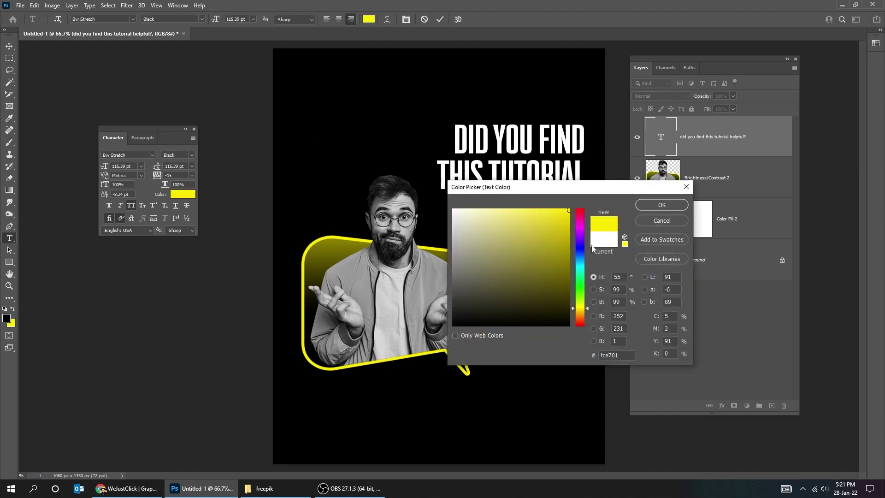
left_click(676, 205)
left_click(9, 46)
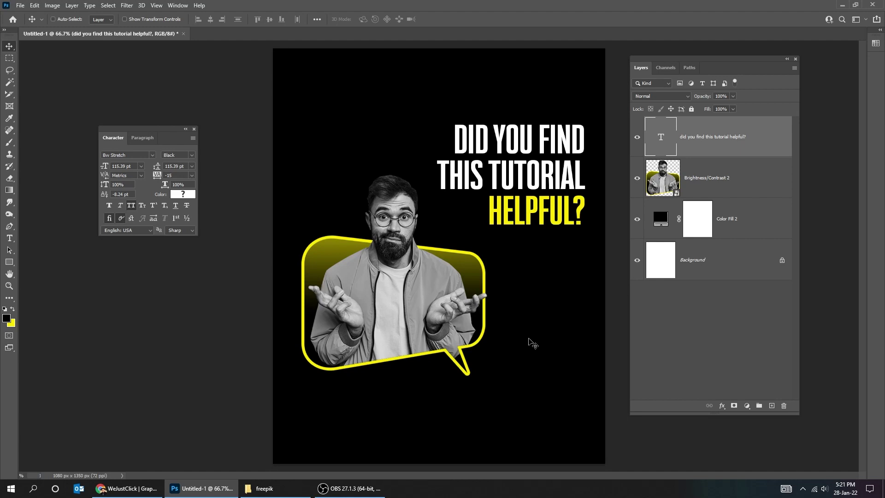
Add the text 'write your opinion in the comments below' beneath the speech bubble.
key("t")
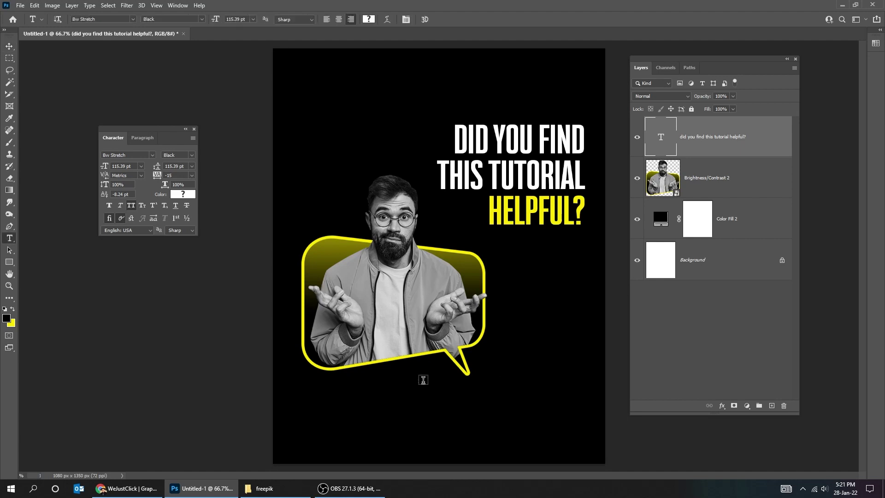
left_click(389, 389)
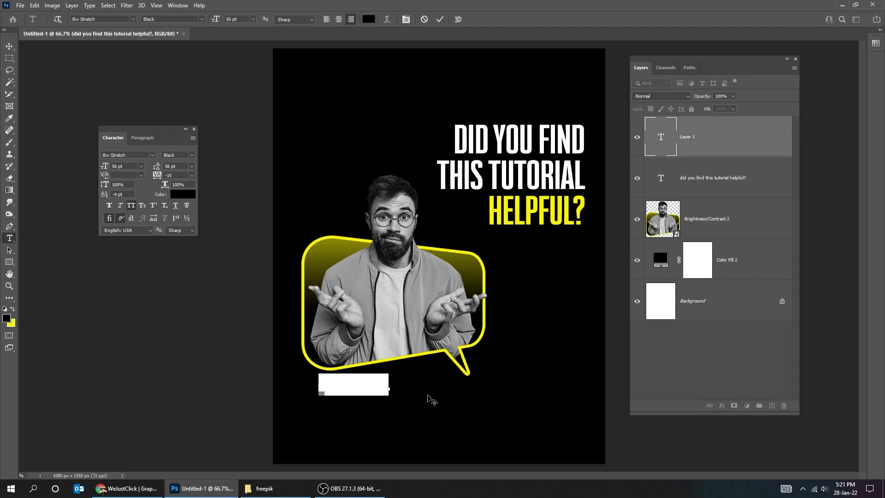
key("BackSpace")
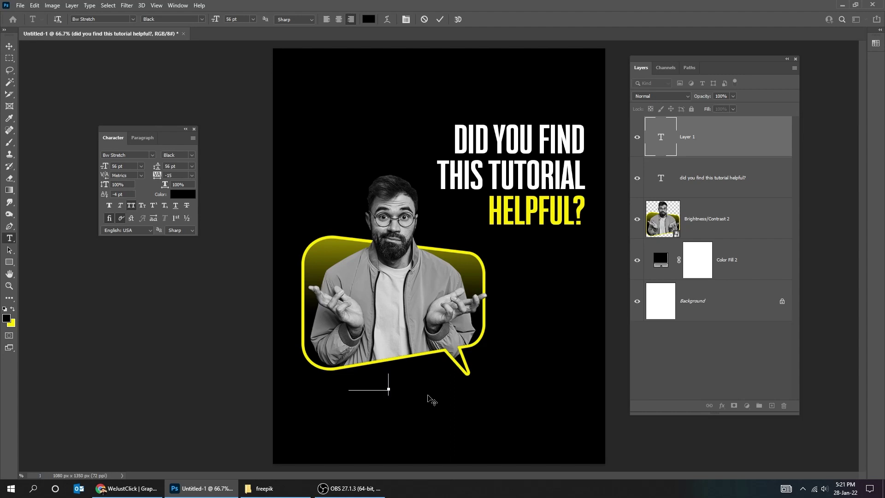
type("Click")
key("ctrl+Return")
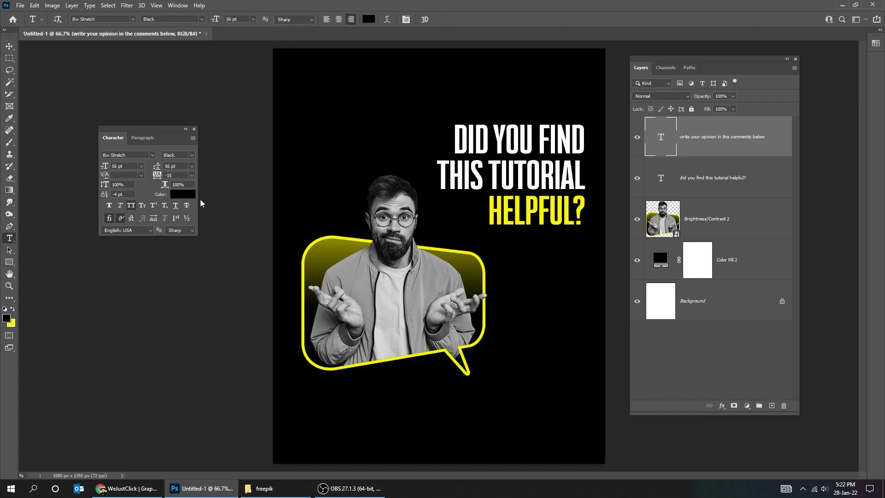
Change the new call-to-action line's colour to white.
left_click(184, 195)
left_click_drag(493, 252, 431, 206)
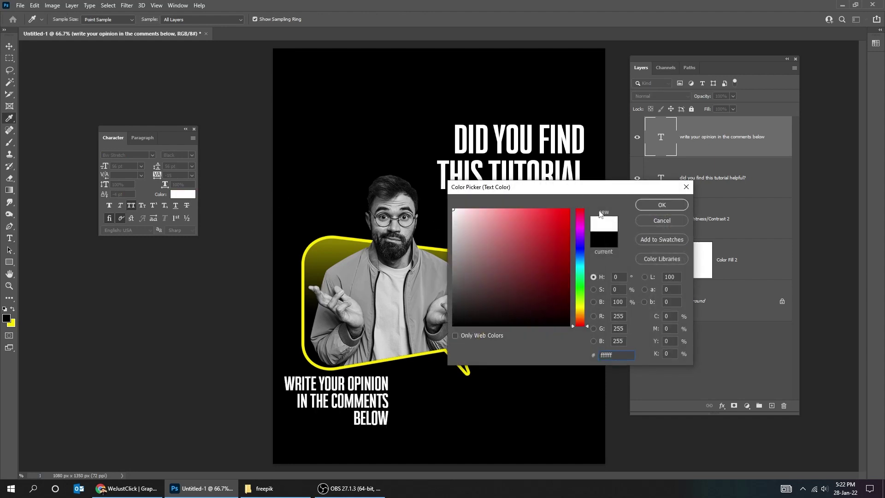
left_click(657, 206)
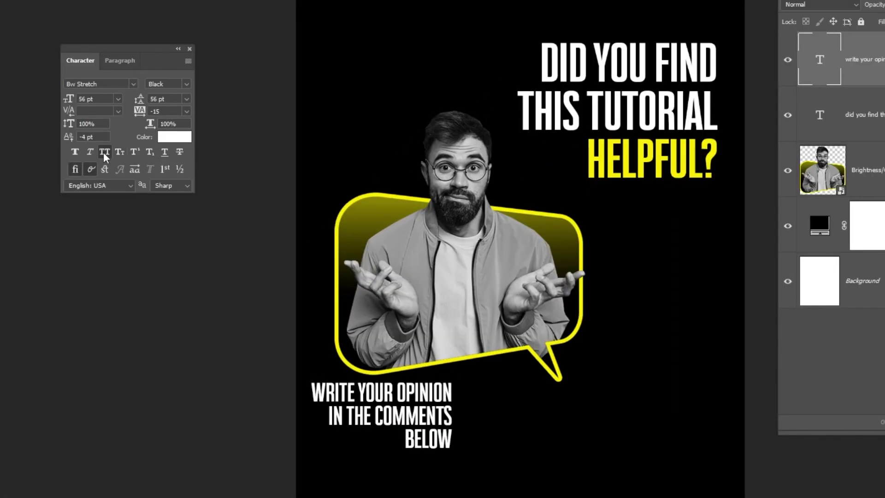
Turn off All Caps on the call-to-action and switch its font to Poppins Regular.
left_click(131, 206)
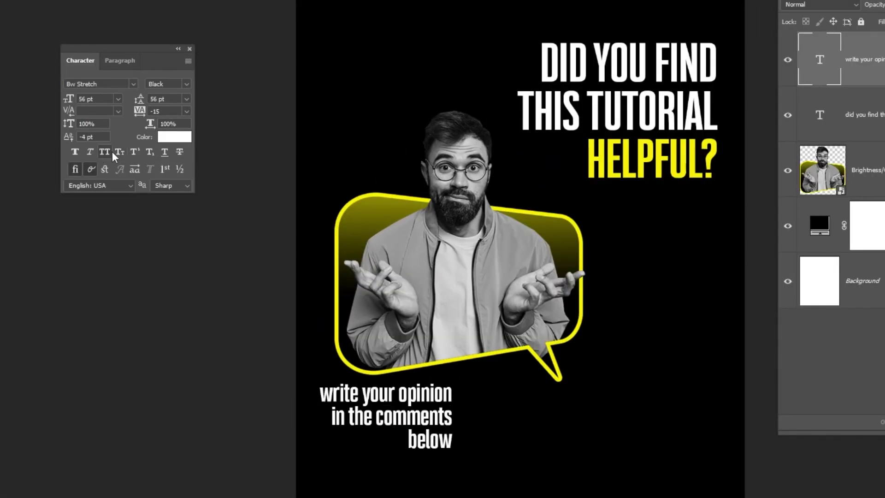
left_click(108, 85)
type("popp")
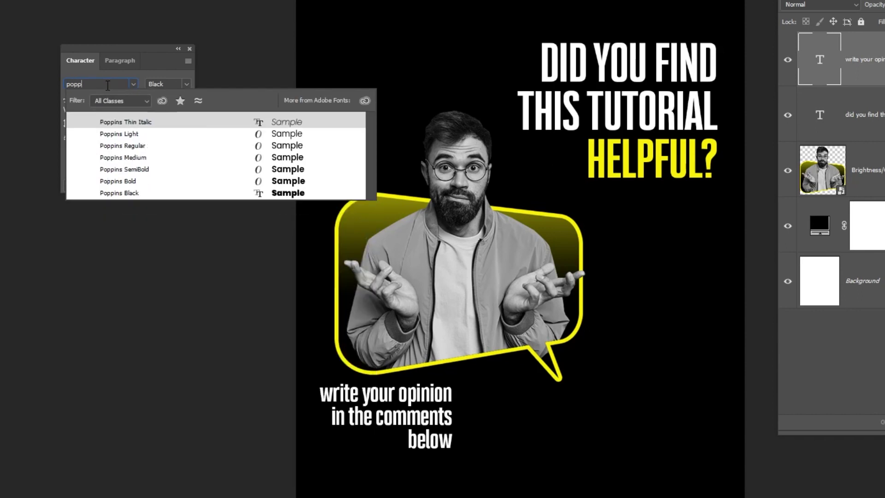
left_click(141, 147)
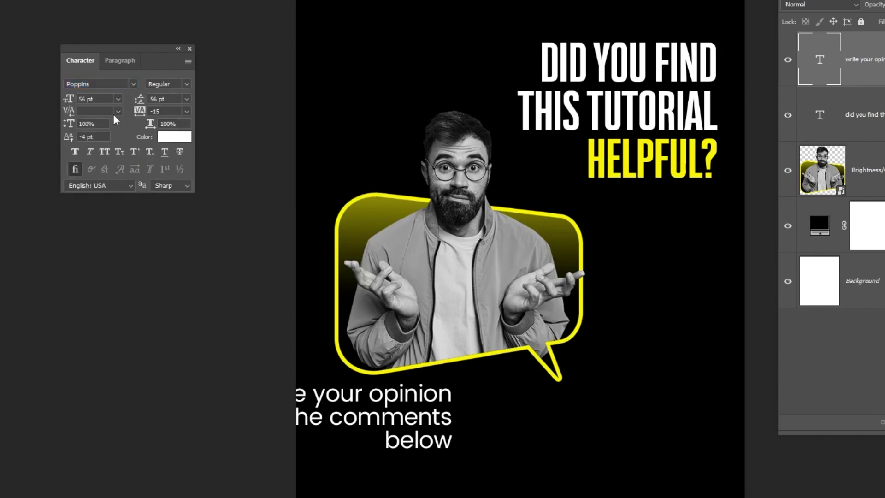
left_click(64, 98)
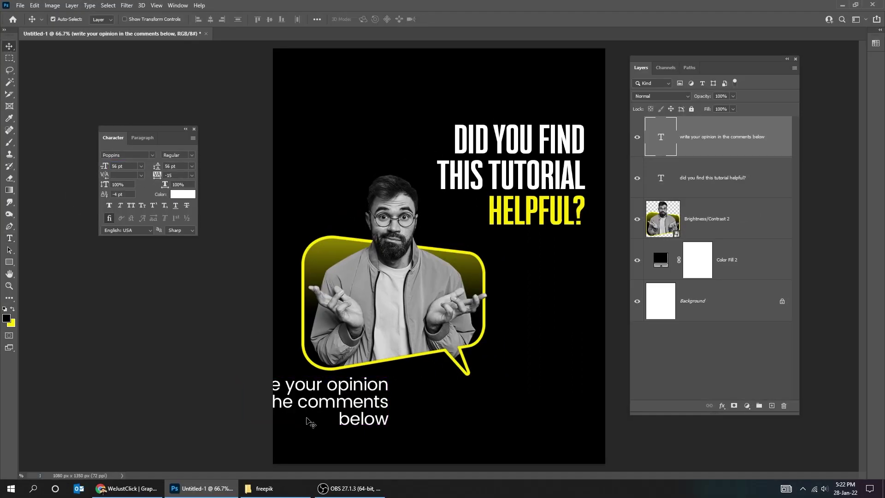
Scale the call-to-action down to about 42.81 pt and place it beside the bubble's tail.
key("ctrl+t")
left_click_drag(240, 428, 272, 413)
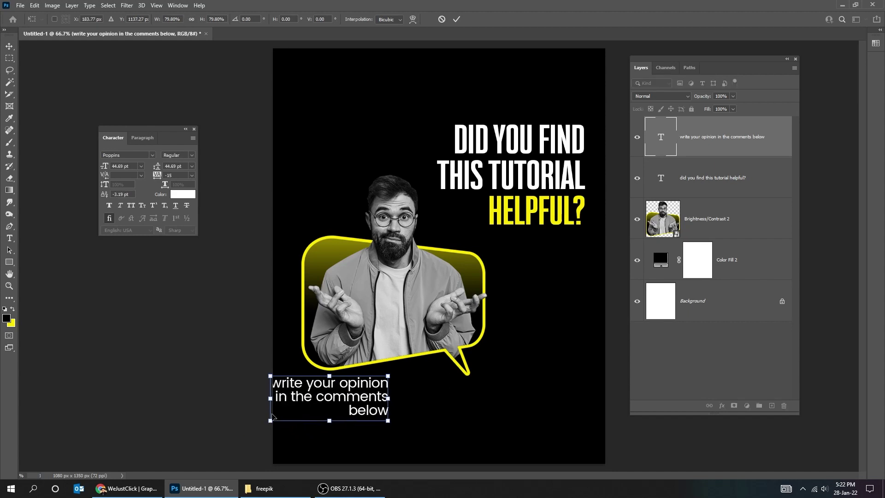
key("Return")
left_click_drag(334, 419, 531, 410)
key("r")
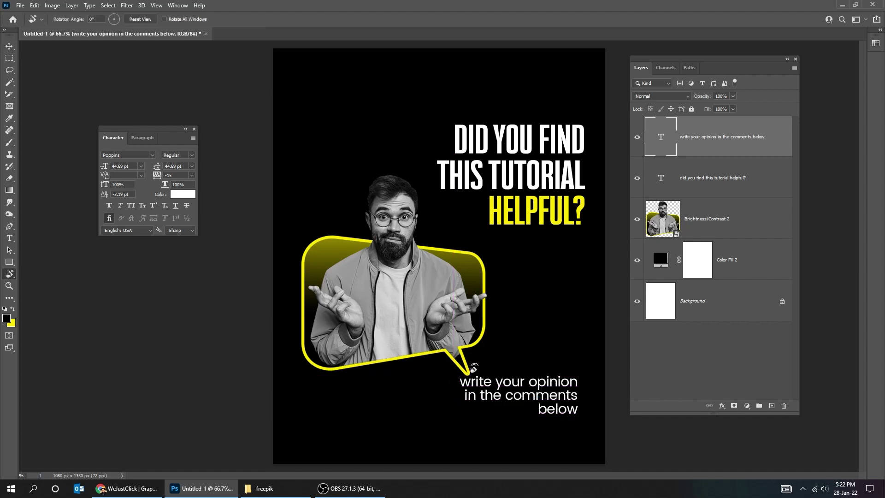
key("v")
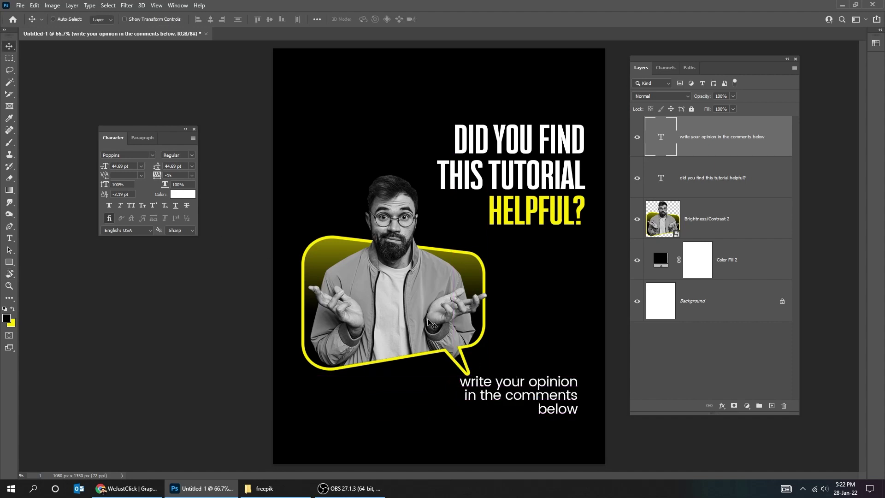
key("ctrl+t")
left_click_drag(456, 416, 461, 414)
key("Return")
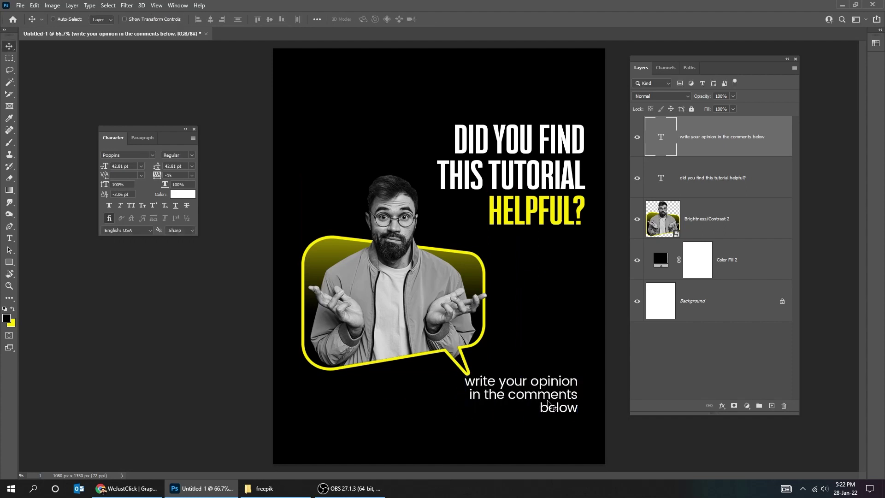
left_click_drag(581, 398, 577, 388)
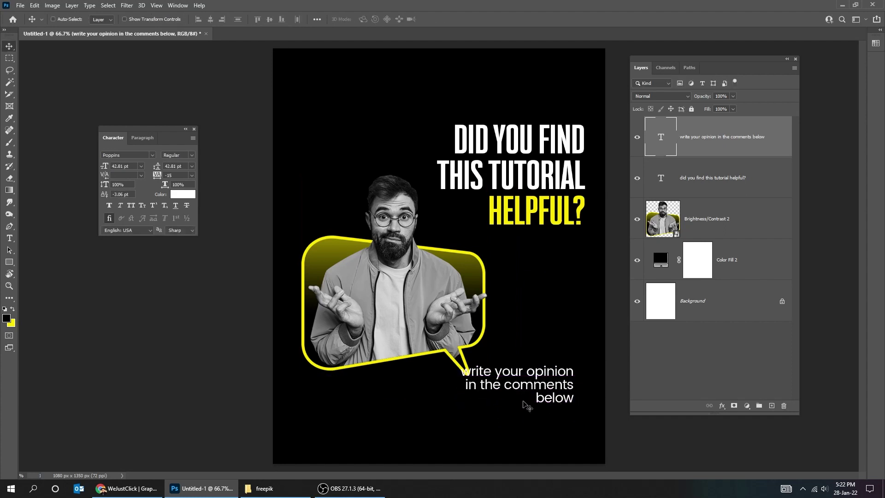
Rebreak the call-to-action so 'opinion' and 'comments' start new lines.
key("t")
left_click(528, 371)
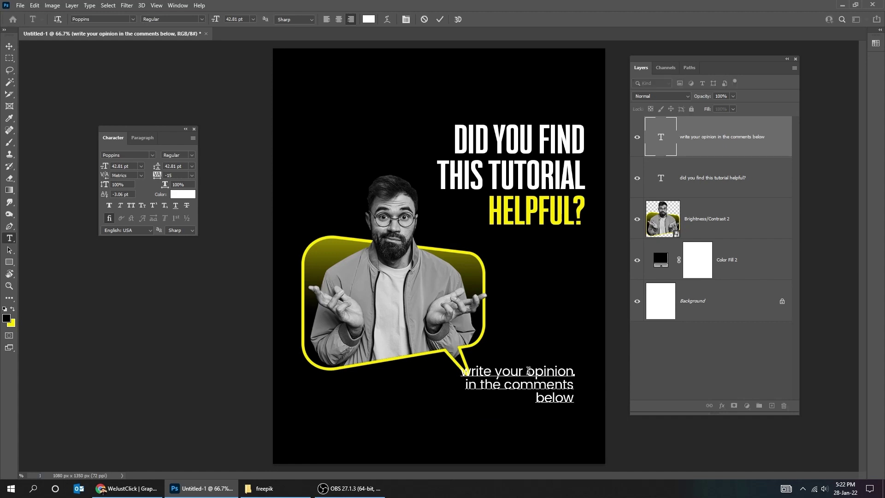
key("Return")
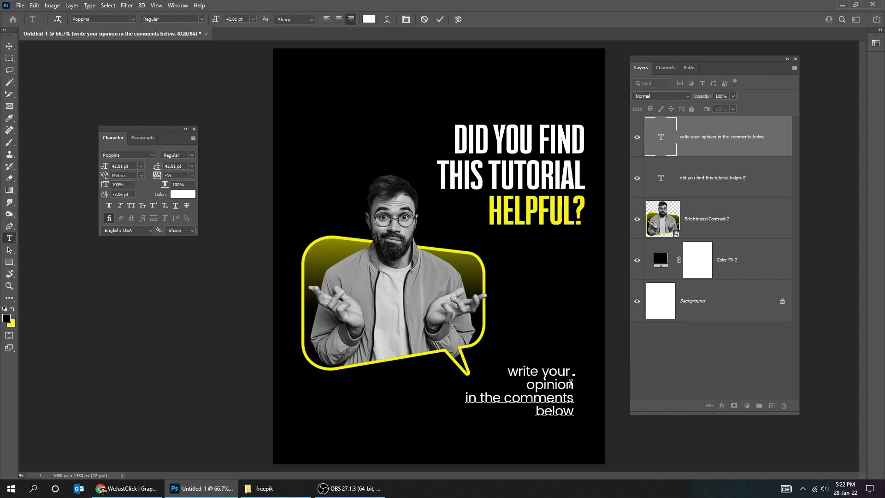
key("BackSpace")
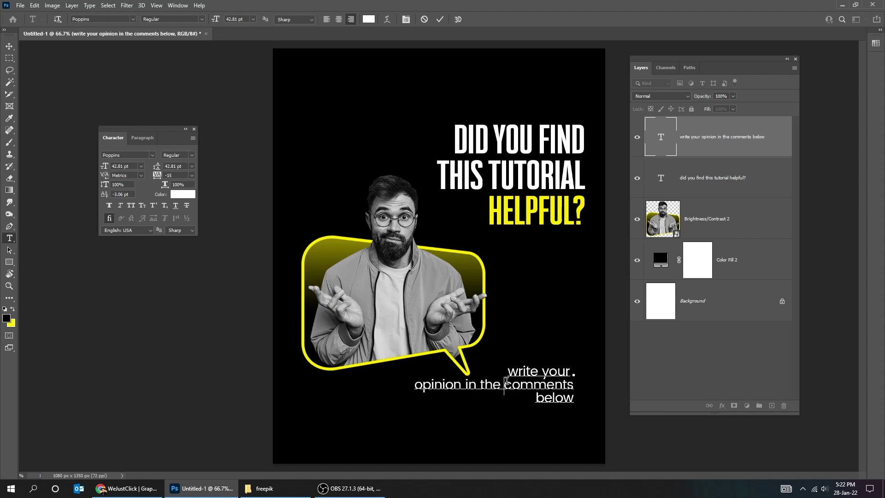
key("BackSpace")
key("Return")
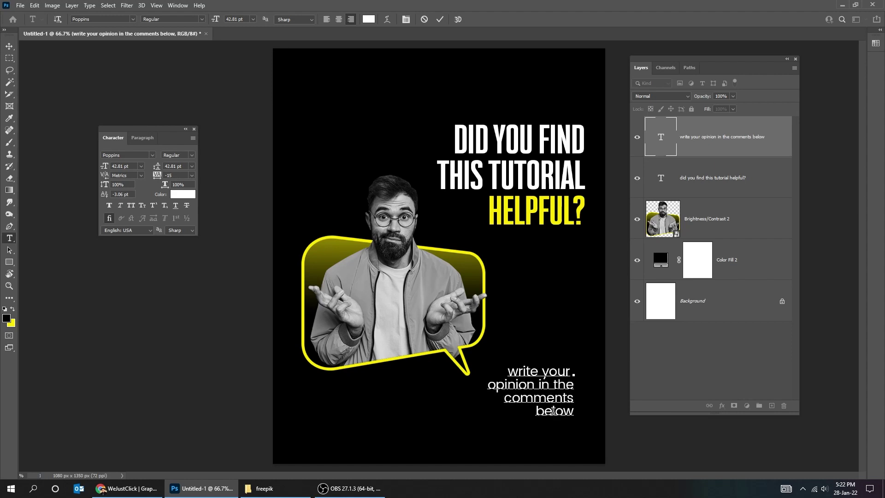
key("ctrl+Return")
key("v")
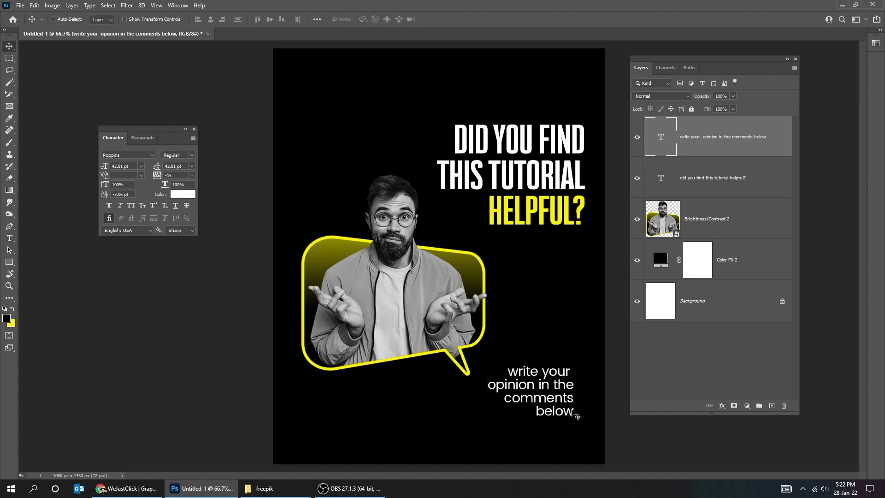
Delete the stray space after 'your' and shift the text block up and right.
key("t")
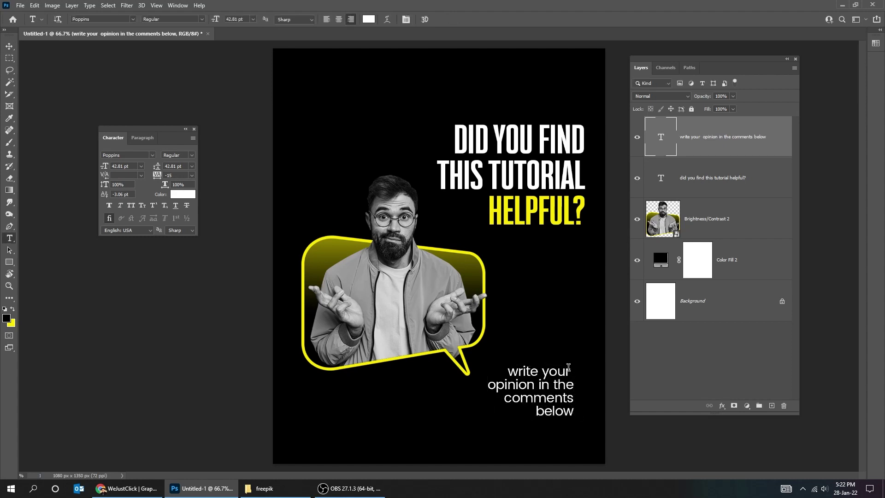
left_click(580, 368)
key("BackSpace")
key("ctrl+Return")
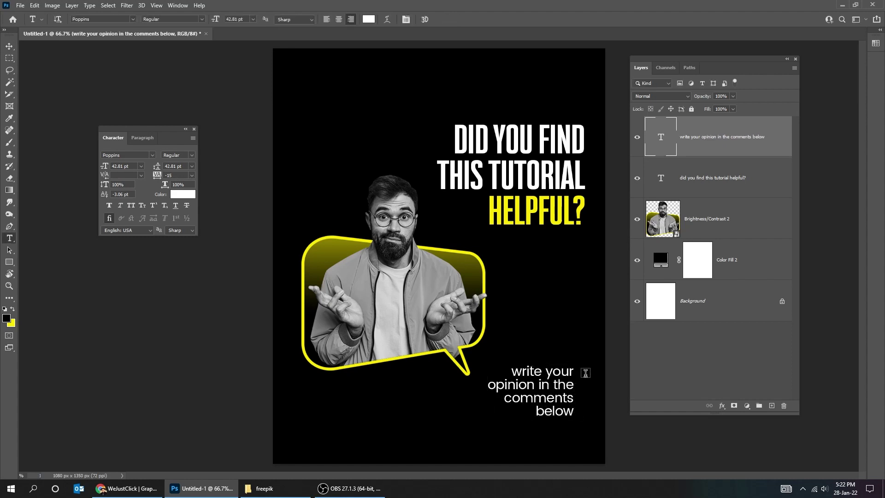
key("v")
left_click_drag(557, 402, 563, 389)
Align the call-to-action's right edge with the headline and colour 'comments' yellow.
left_click(720, 179, "ctrl")
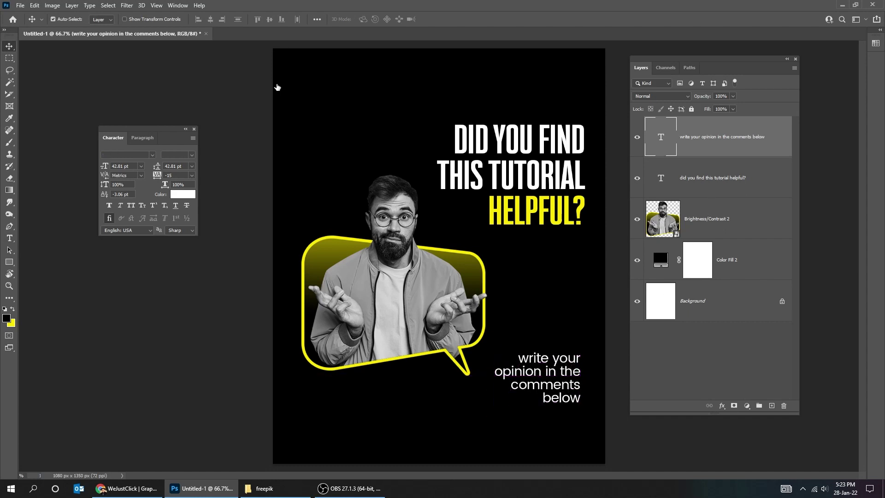
left_click(221, 18)
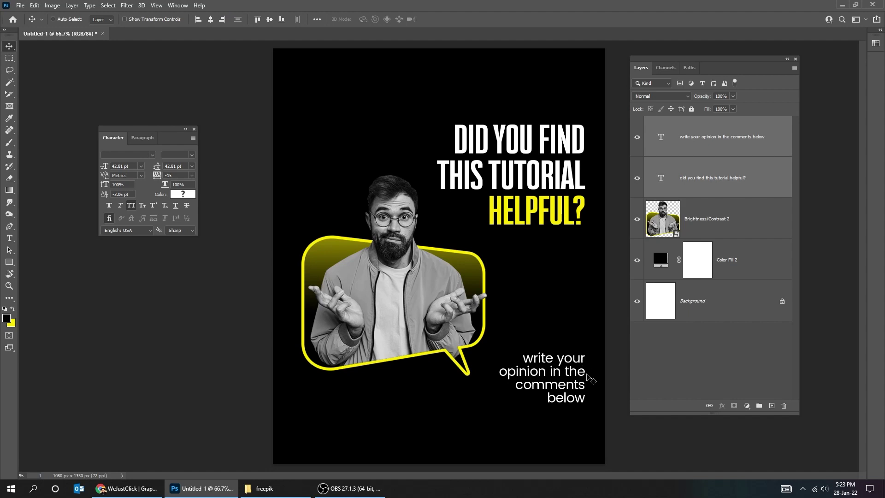
left_click(726, 173)
key("t")
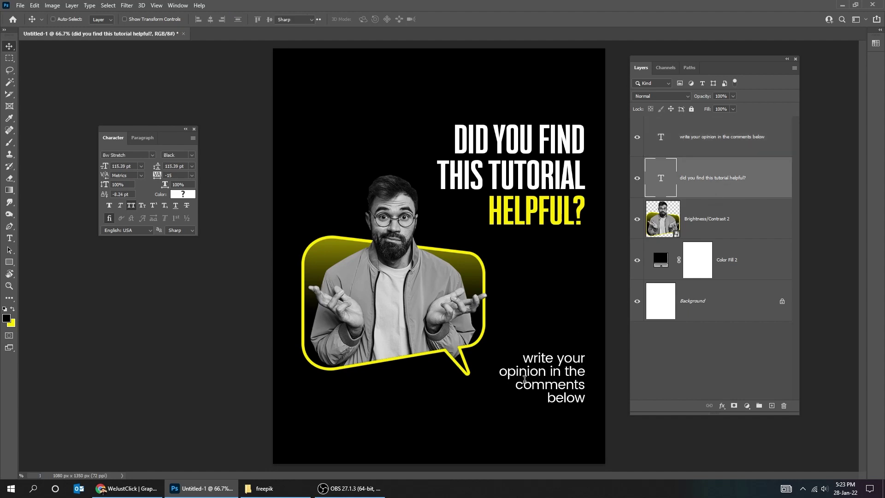
double_click(519, 385)
left_click(369, 19)
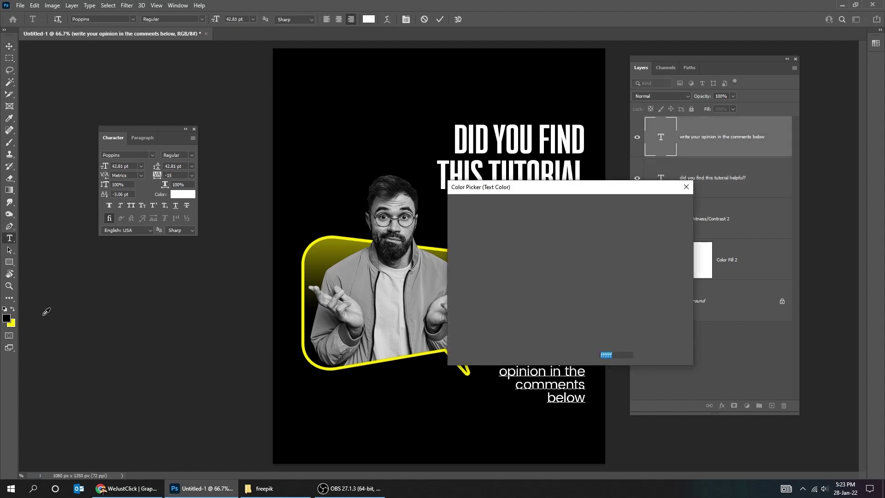
left_click(671, 203)
key("ctrl+Return")
key("v")
Lower the photo about 45 px and preview the design without panels.
left_click(707, 220)
left_click_drag(440, 329, 440, 351)
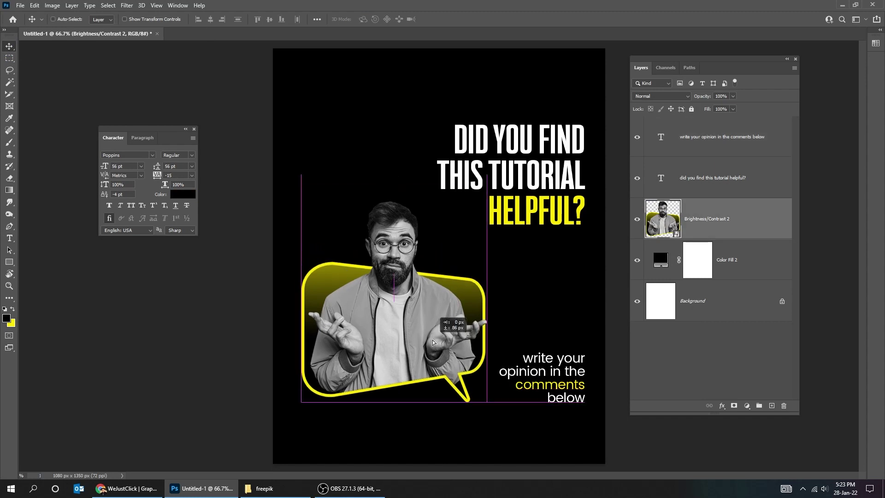
key("Tab")
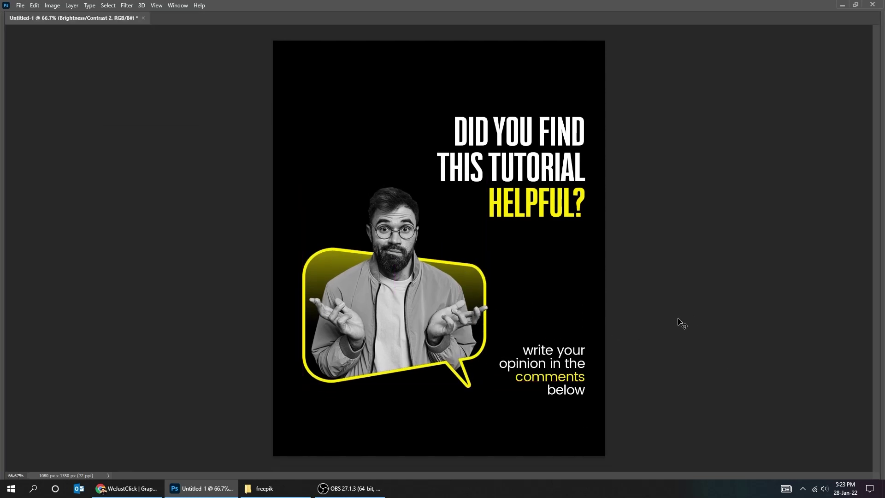
key("Tab")
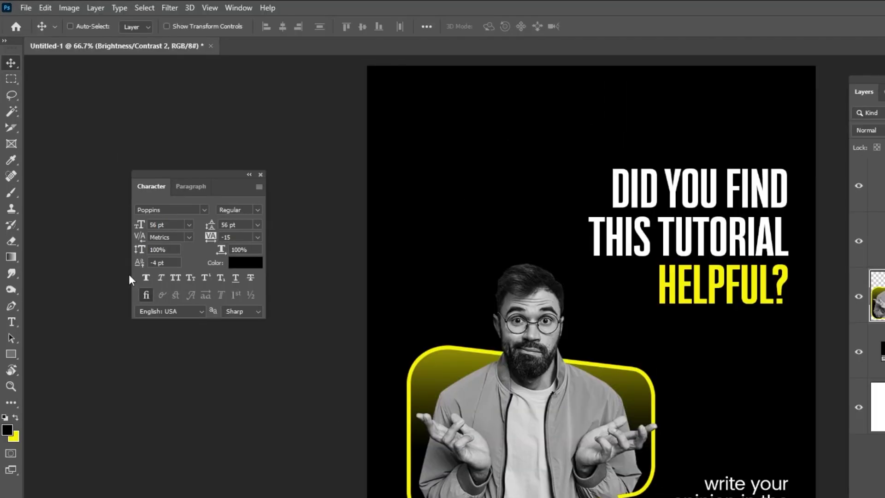
Set up a Save for Web (Legacy) JPEG export at quality 100.
left_click(21, 5)
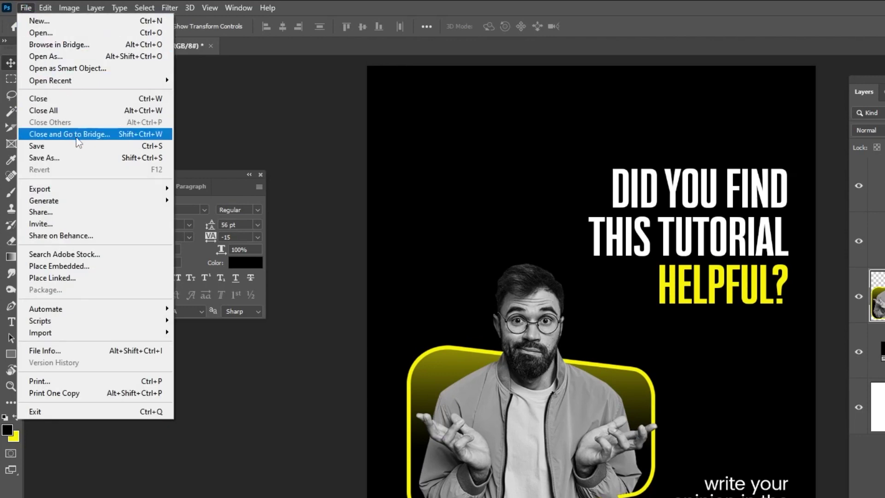
mouse_move(99, 193)
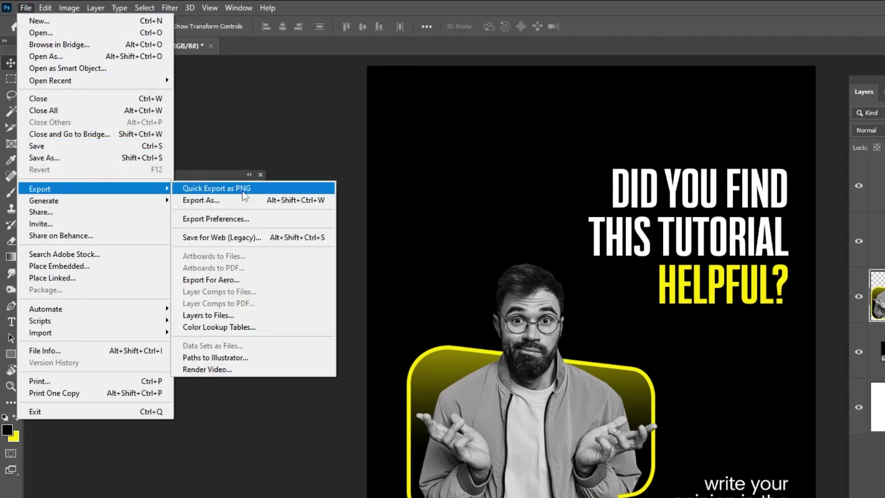
left_click(244, 238)
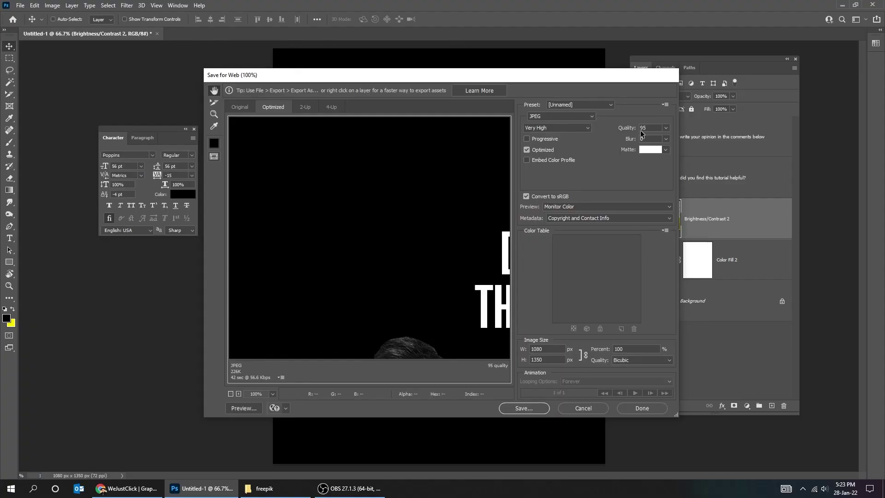
left_click(665, 128)
left_click_drag(664, 139, 667, 139)
left_click_drag(361, 174, 210, 82)
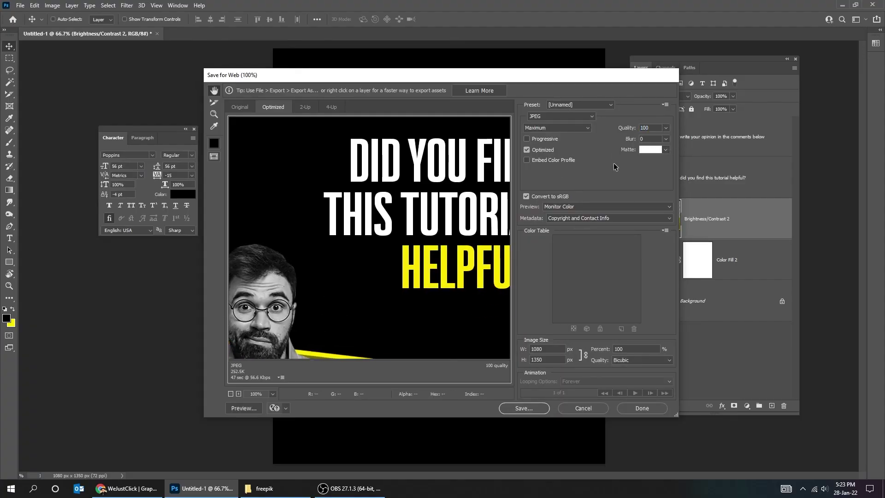
left_click(547, 117)
left_click(564, 118)
Start saving the JPEG, cancel, close the export dialog and view the design full screen.
left_click(531, 408)
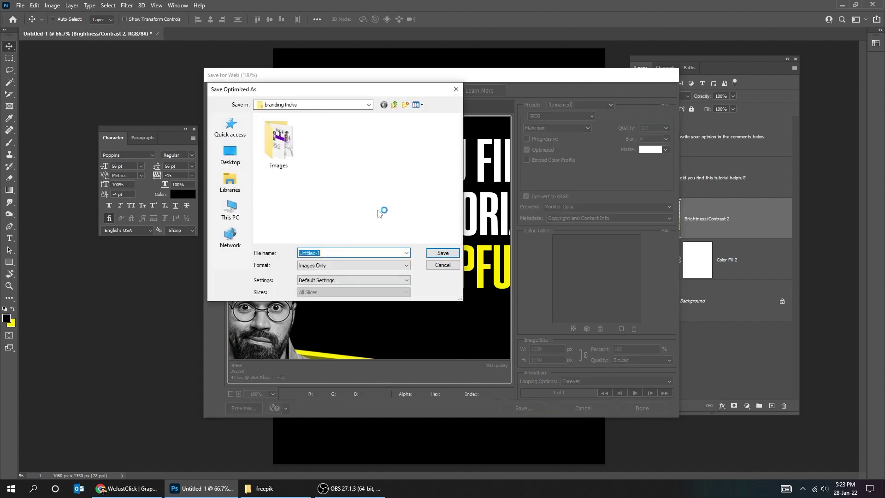
left_click(435, 266)
left_click(583, 409)
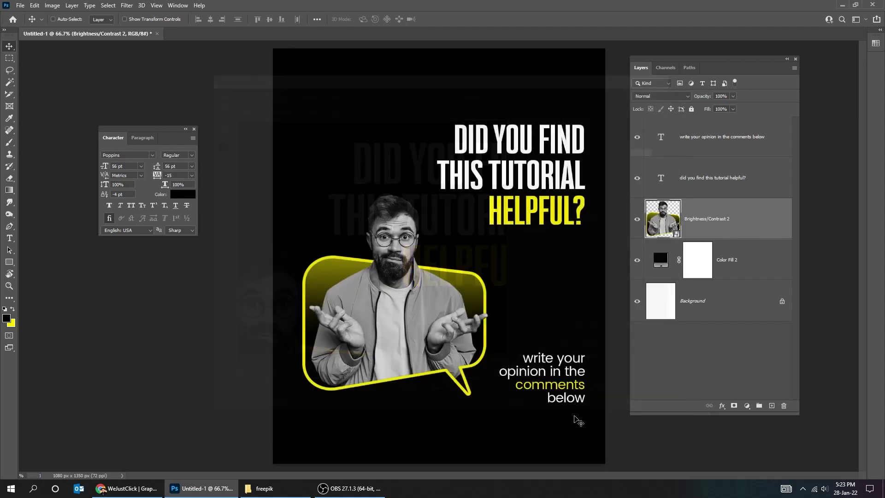
key("Tab")
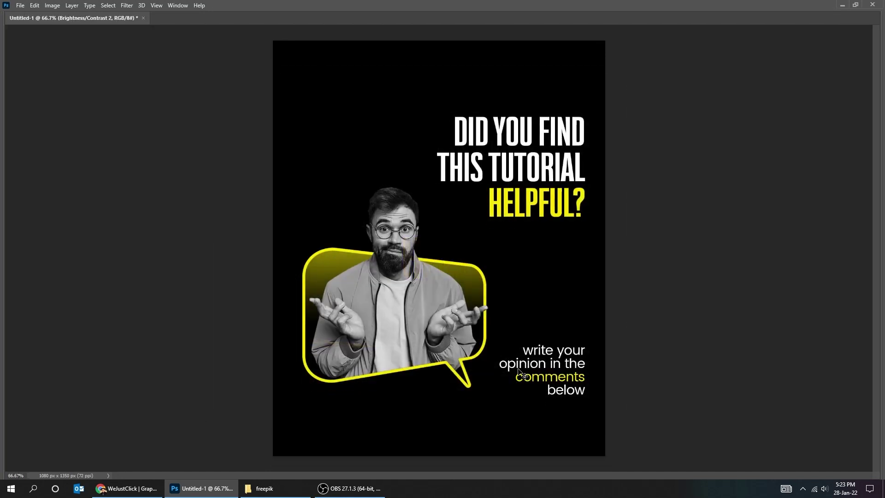